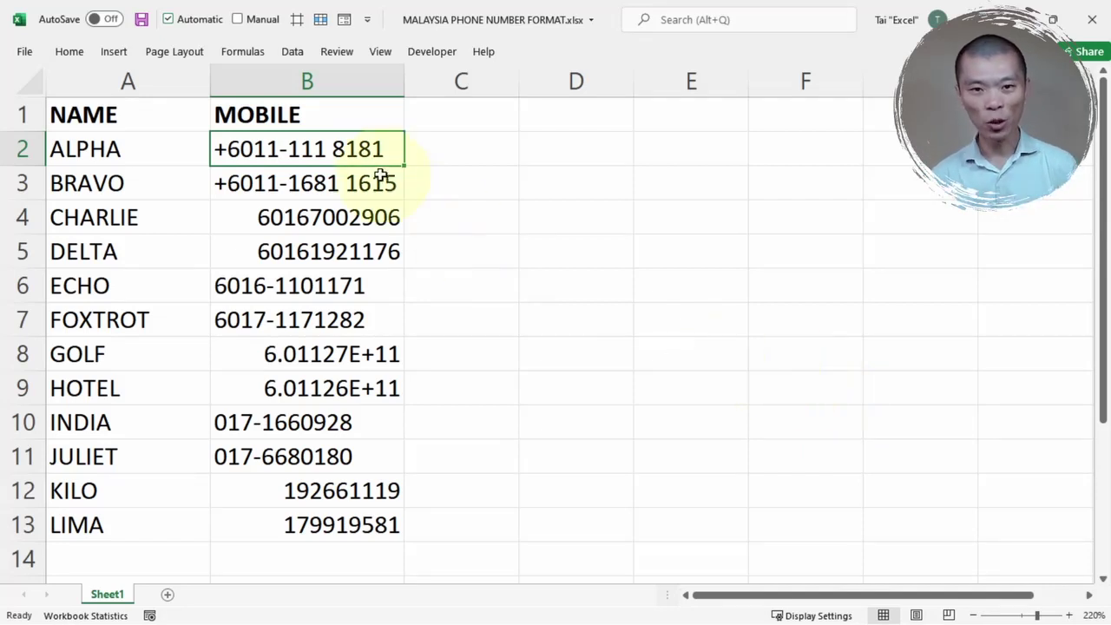
# Highlight the six pairs of number formats in column B: +60, 60, dashed, scientific, 017, unprefixed.
pyautogui.moveTo(363, 152); pyautogui.dragTo(364, 182)
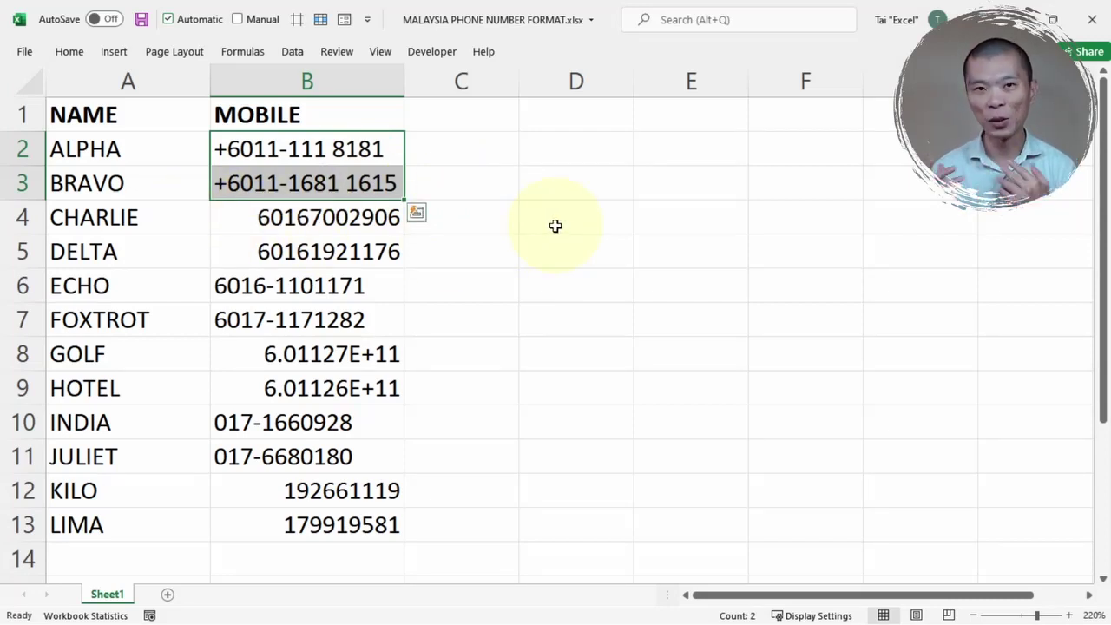
pyautogui.moveTo(367, 217); pyautogui.dragTo(367, 247)
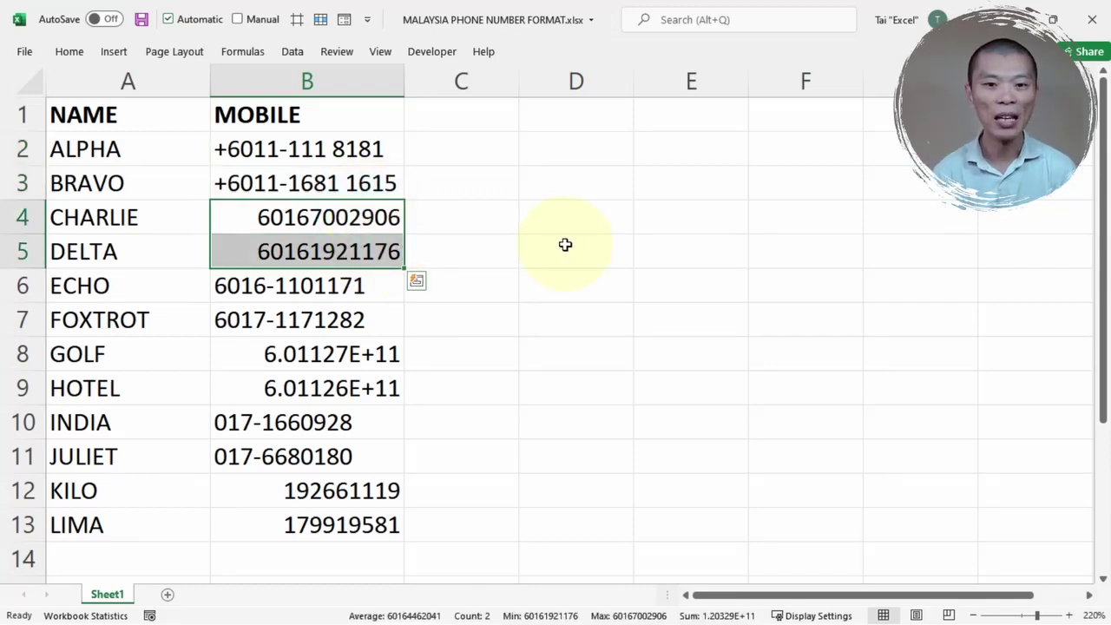
pyautogui.moveTo(380, 298); pyautogui.dragTo(374, 323)
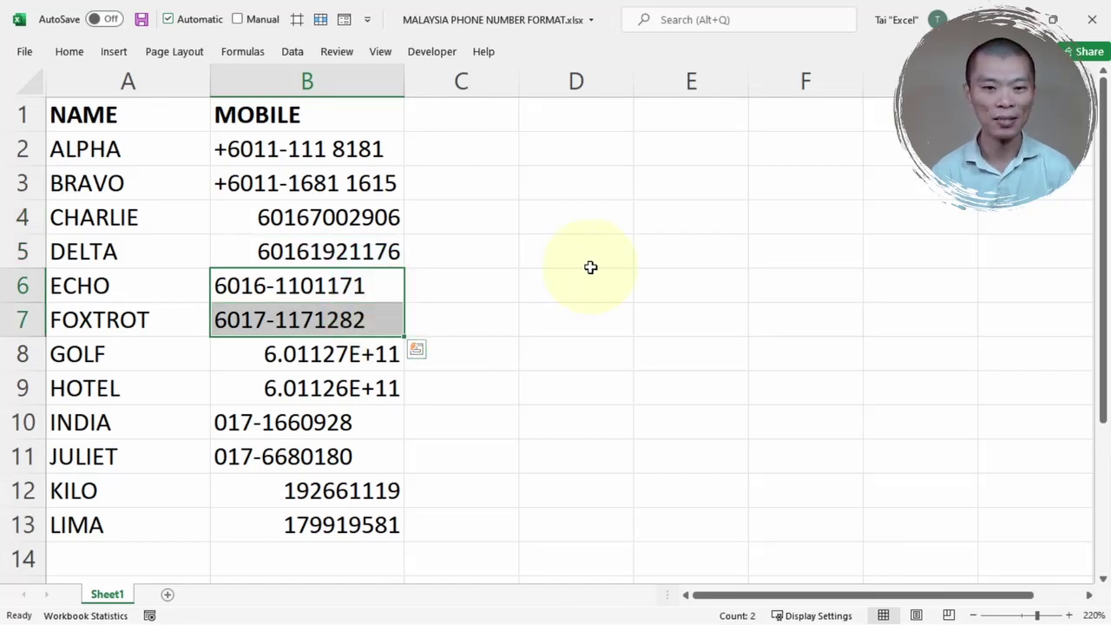
pyautogui.moveTo(373, 354); pyautogui.dragTo(377, 386)
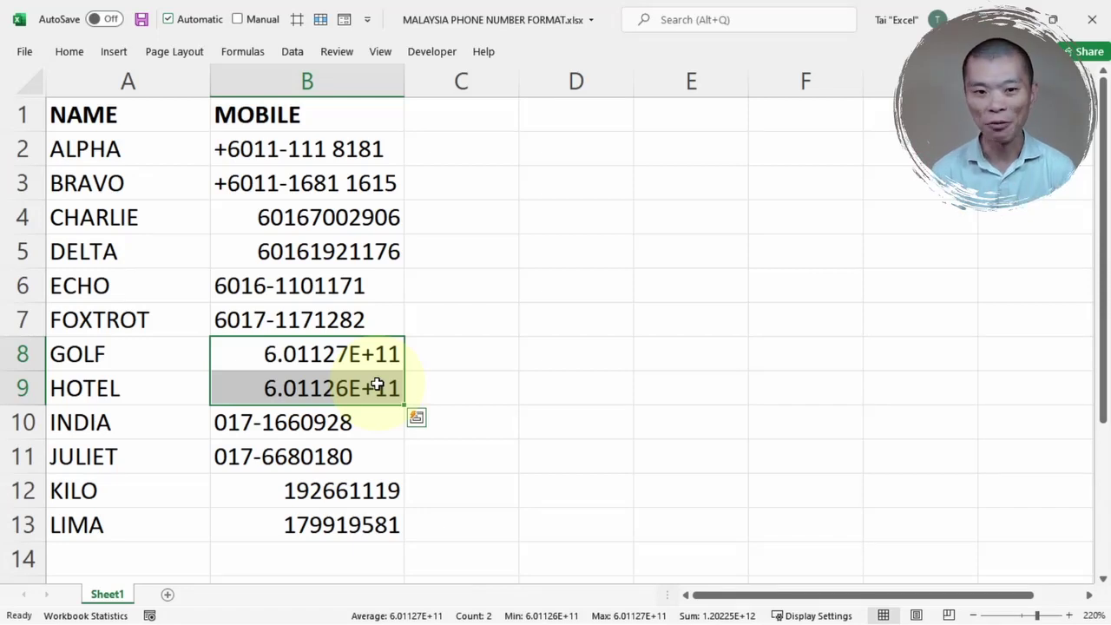
pyautogui.moveTo(372, 424); pyautogui.dragTo(373, 455)
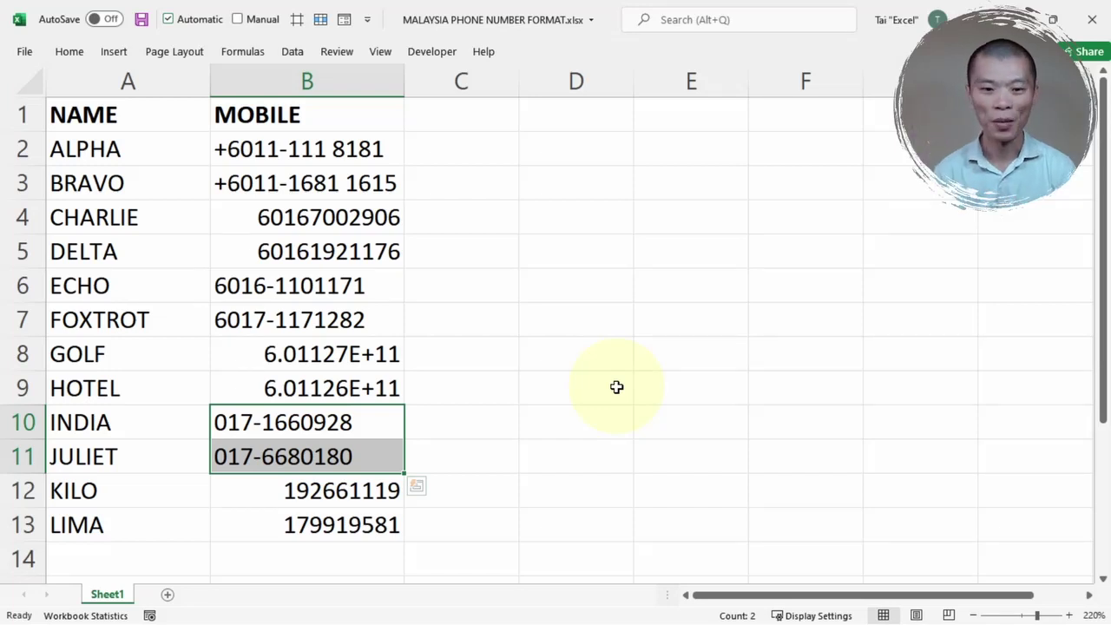
pyautogui.moveTo(382, 491); pyautogui.dragTo(373, 525)
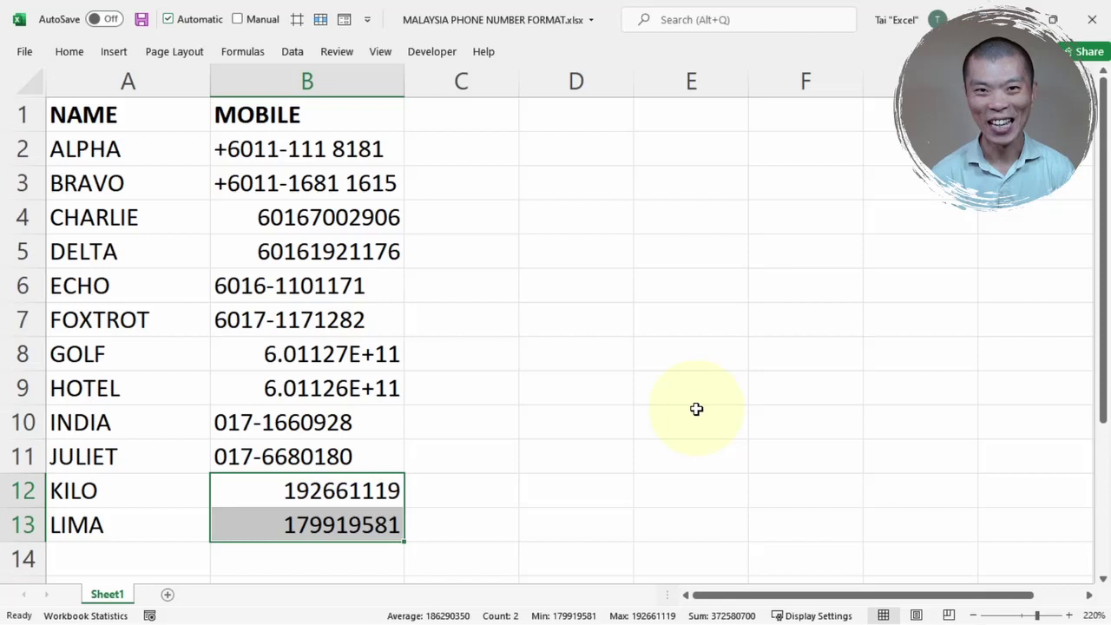
# With Caps Lock on, start C2's formula as =IF(LEFT(B2,3)="+60",.
pyautogui.click(351, 151)
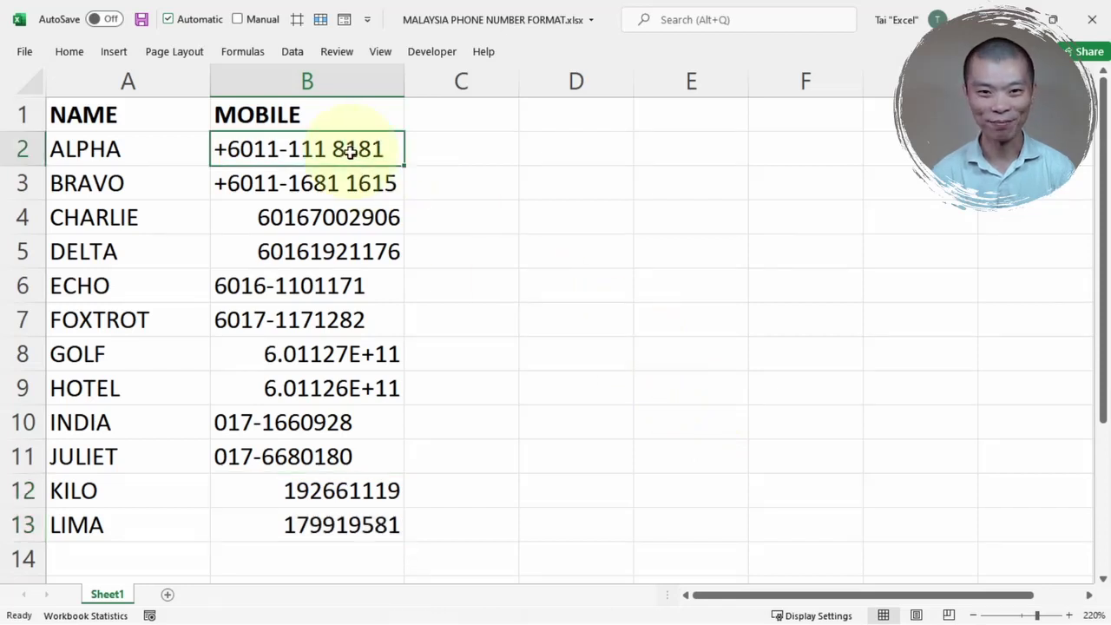
pyautogui.press('capslock')
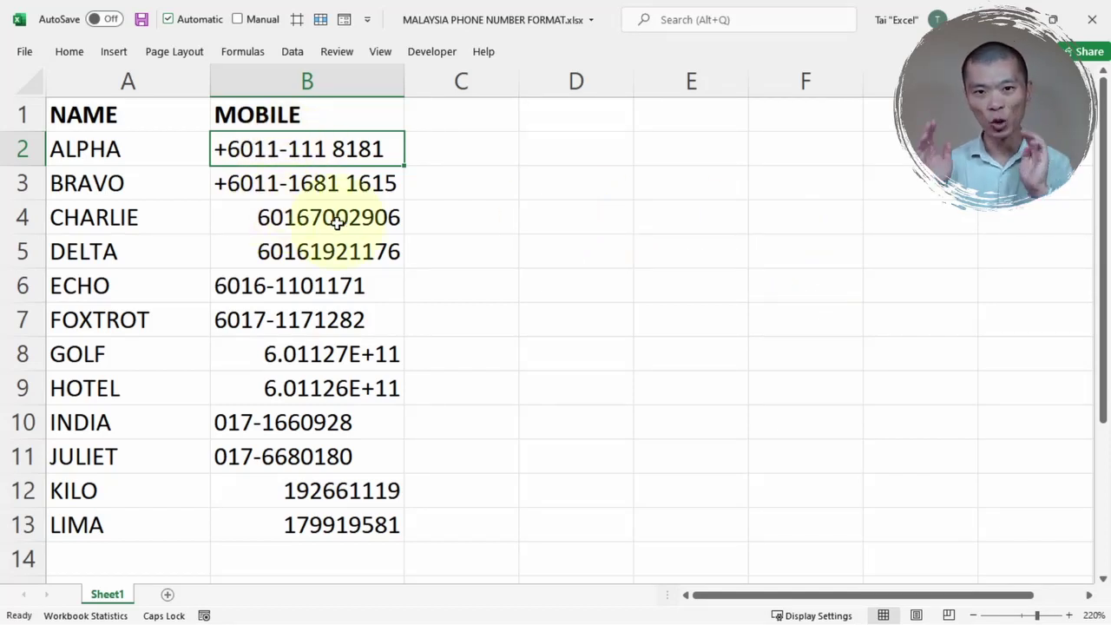
pyautogui.click(437, 152)
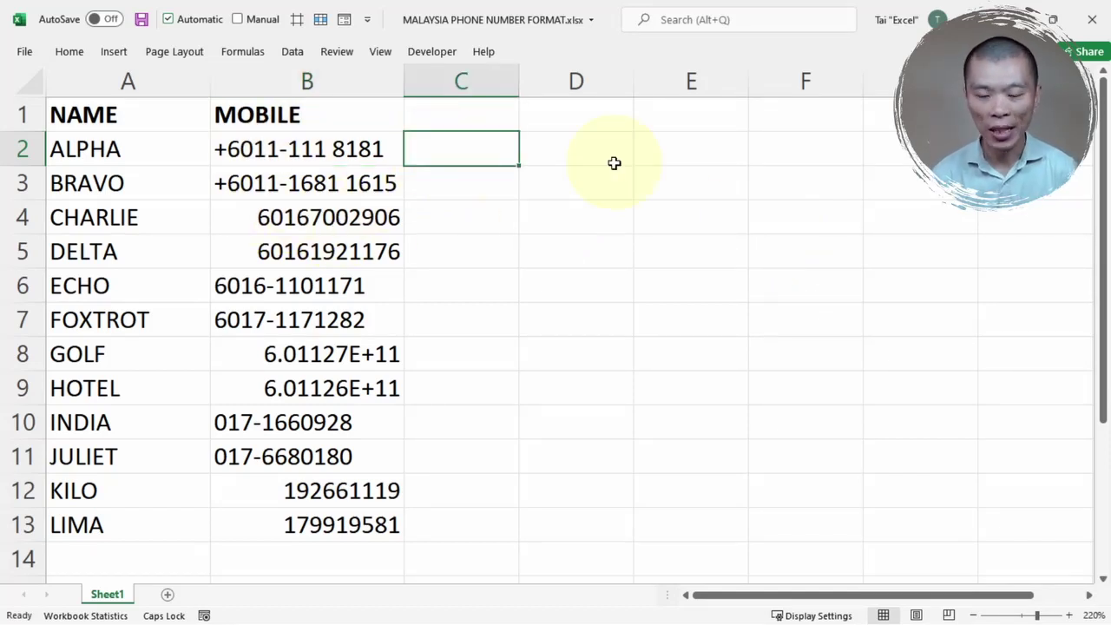
pyautogui.write('=IF')
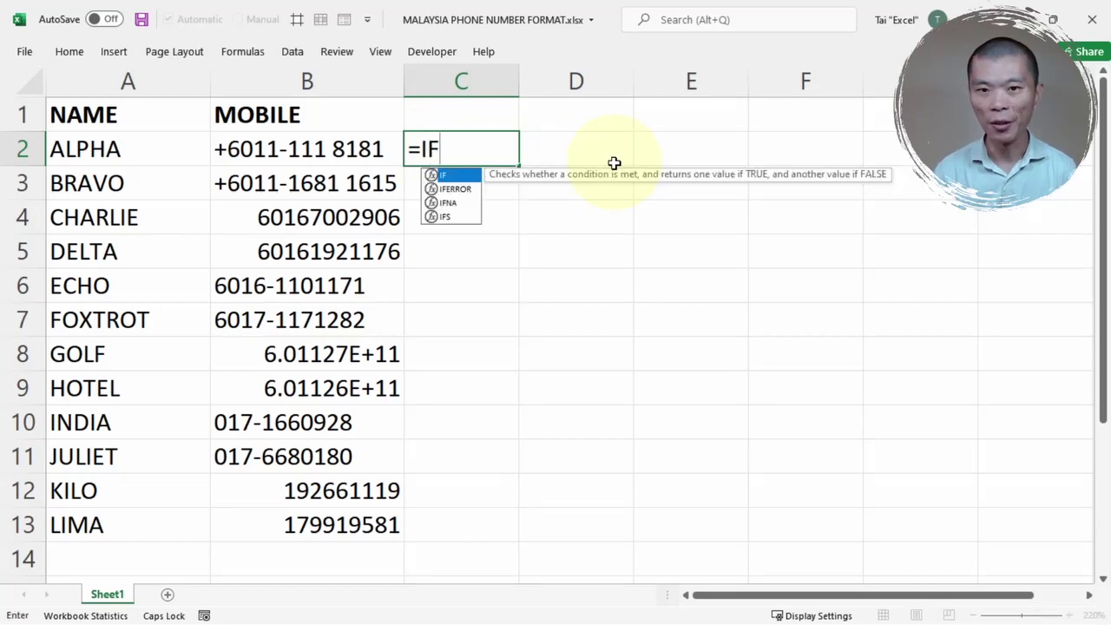
pyautogui.write('(LEFT(')
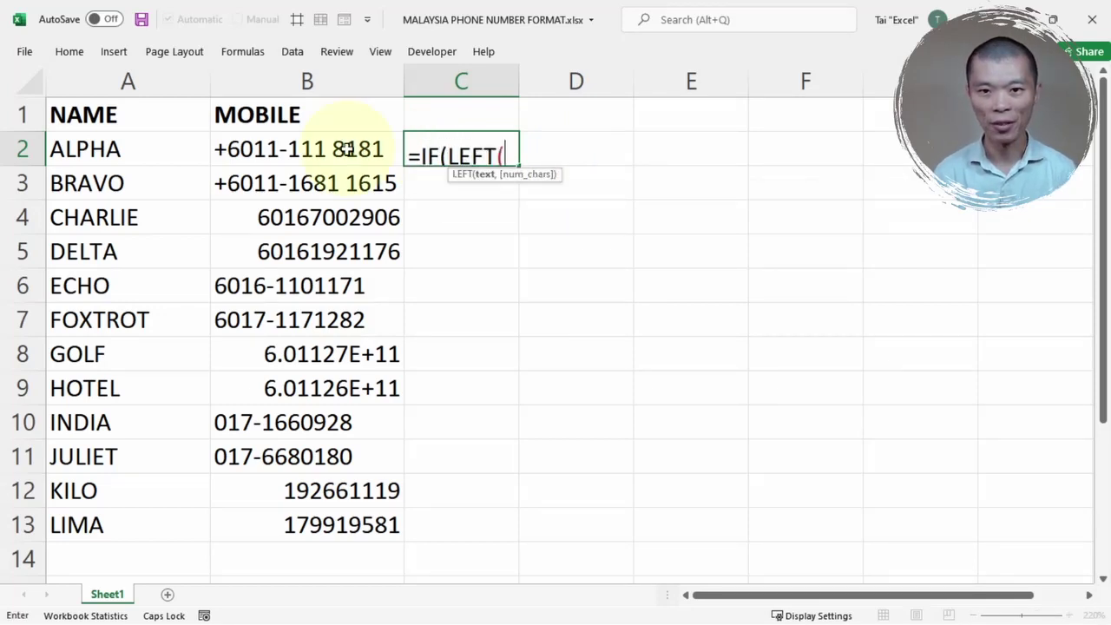
pyautogui.click(346, 149)
pyautogui.write(',')
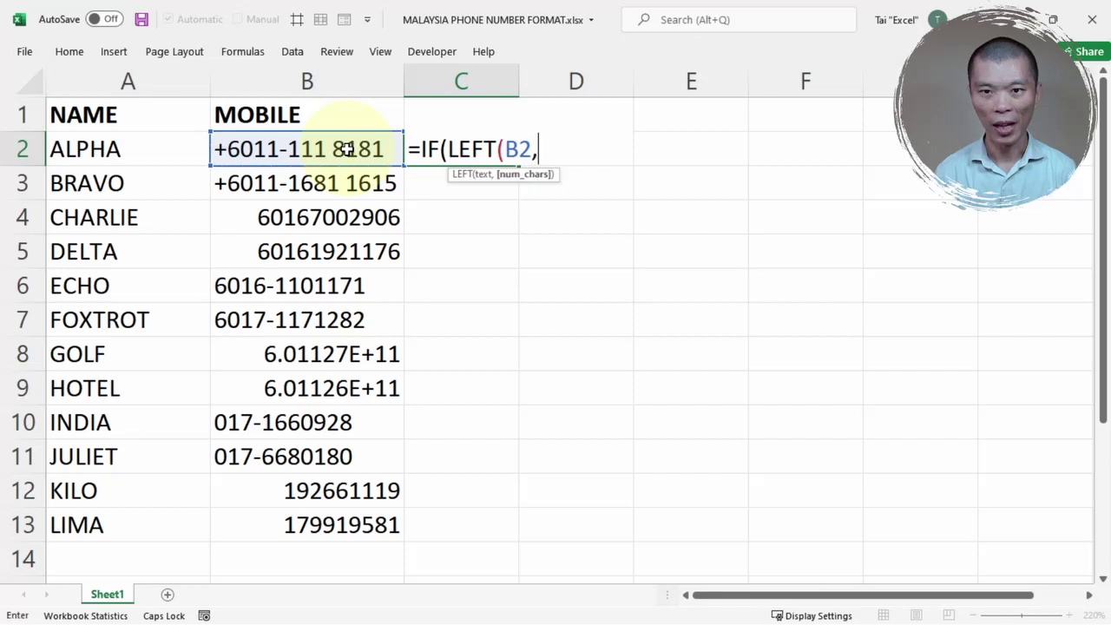
pyautogui.write('3)=')
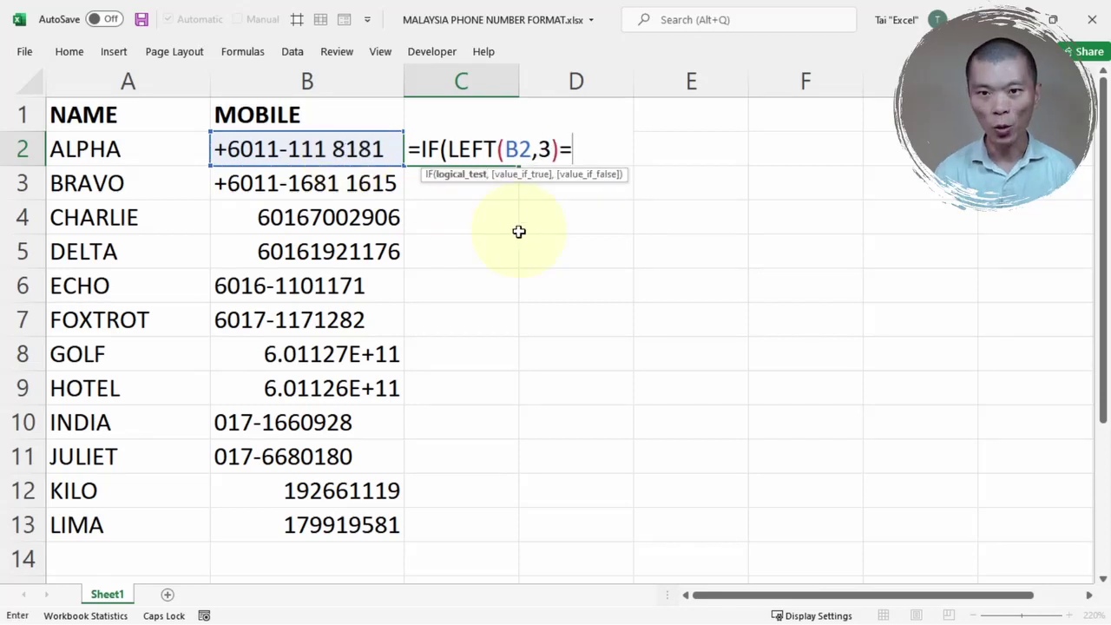
pyautogui.write('"+6')
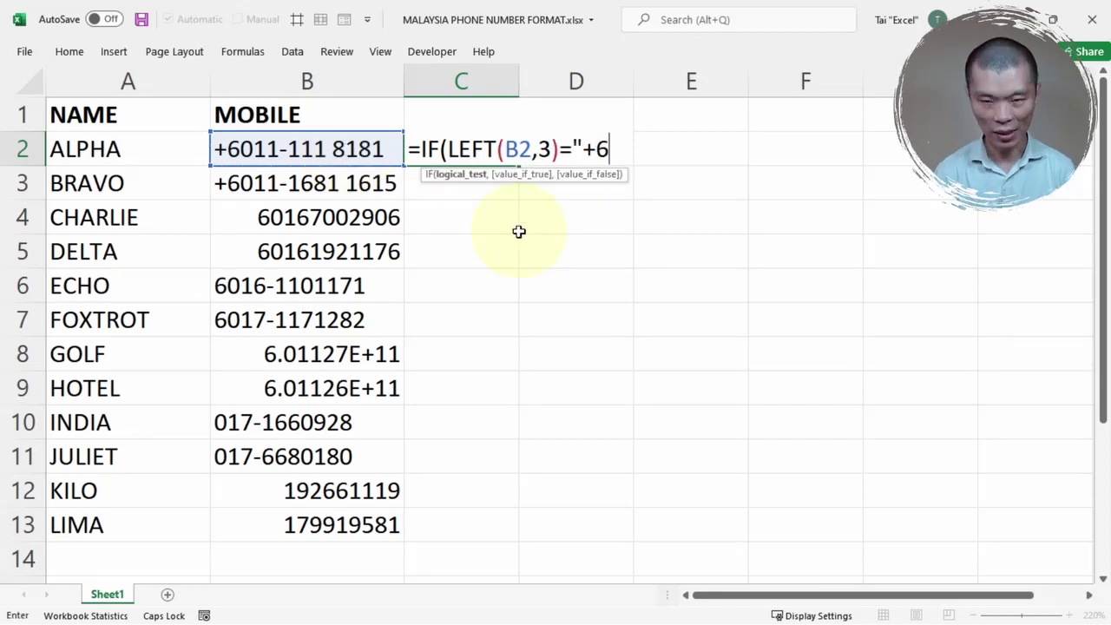
pyautogui.write('0"')
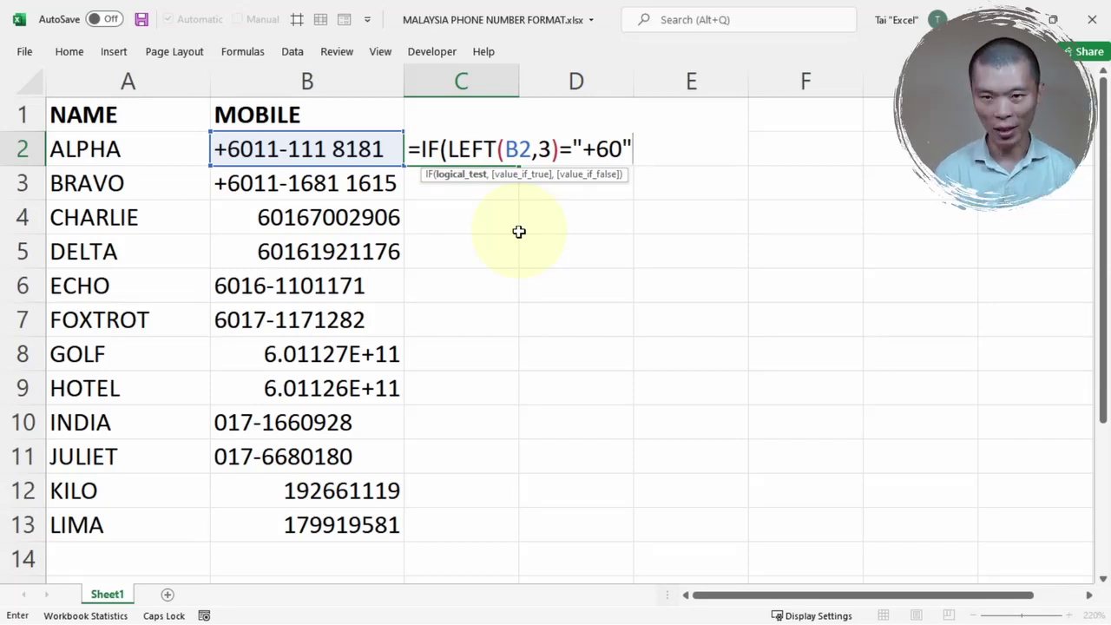
pyautogui.write(',')
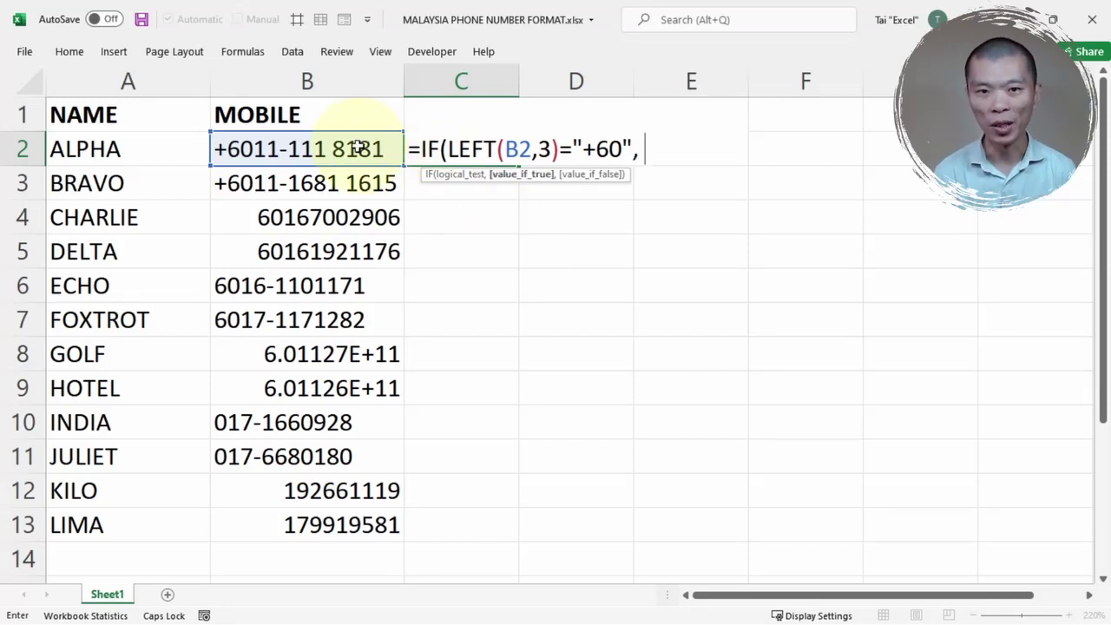
# Return B2 when it starts with +60, otherwise nest IF(LEFT(B2,1)="6", "+"&B2.
pyautogui.click(358, 147)
pyautogui.write(',')
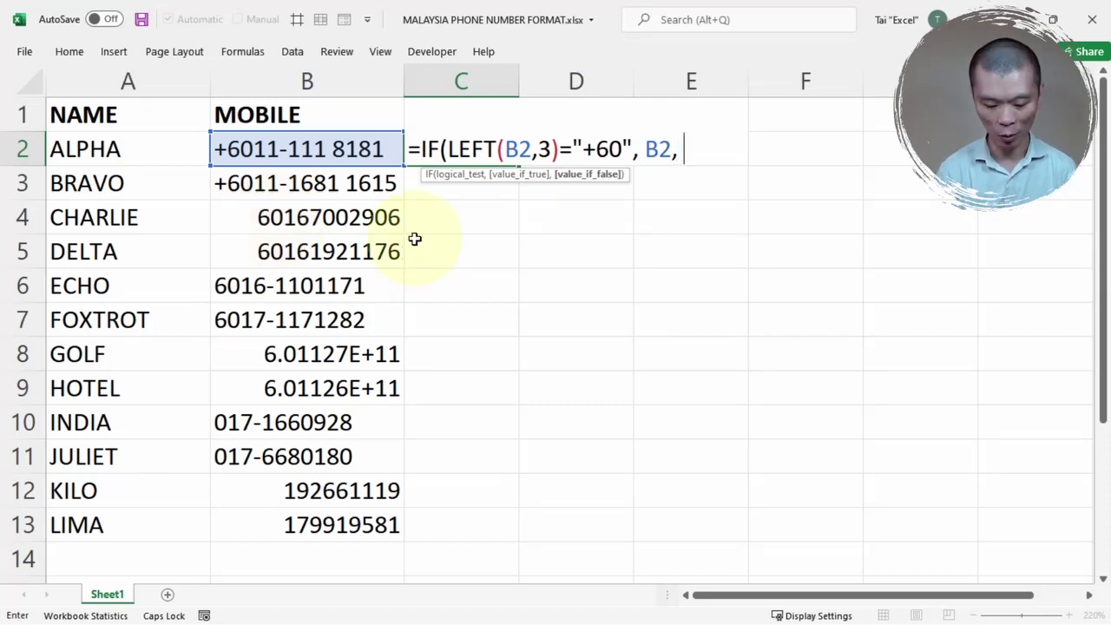
pyautogui.write('IF')
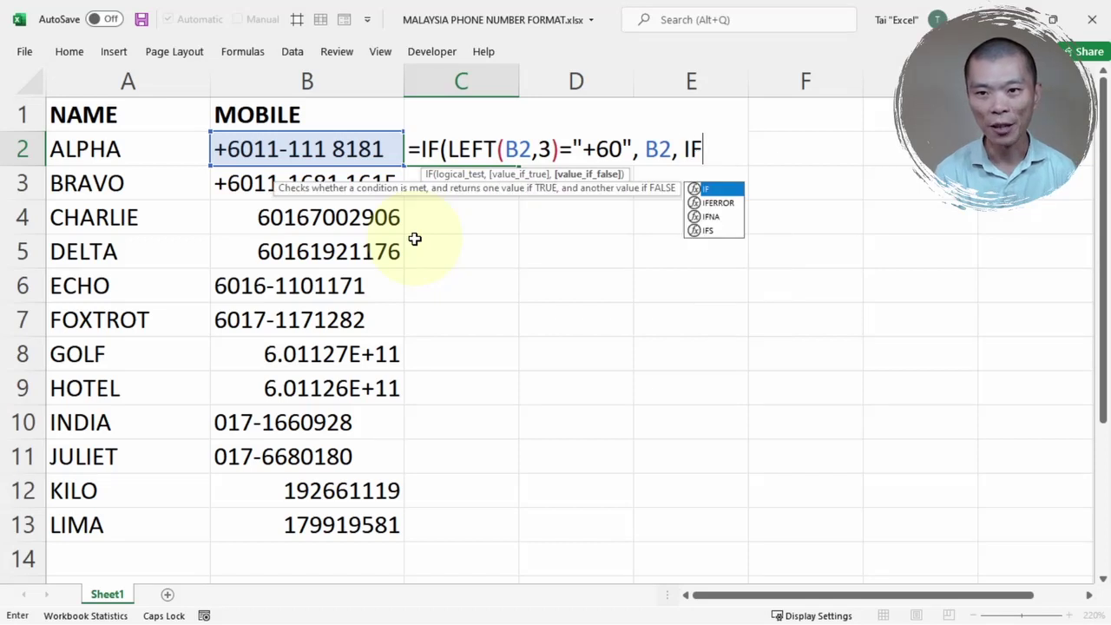
pyautogui.write('(LEFT(')
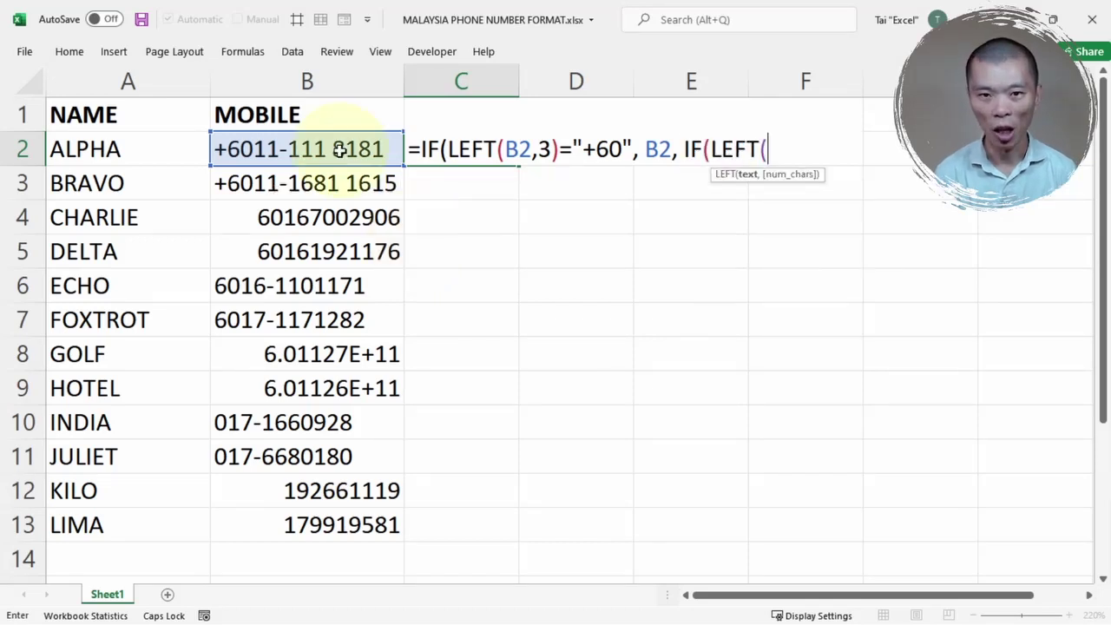
pyautogui.click(339, 150)
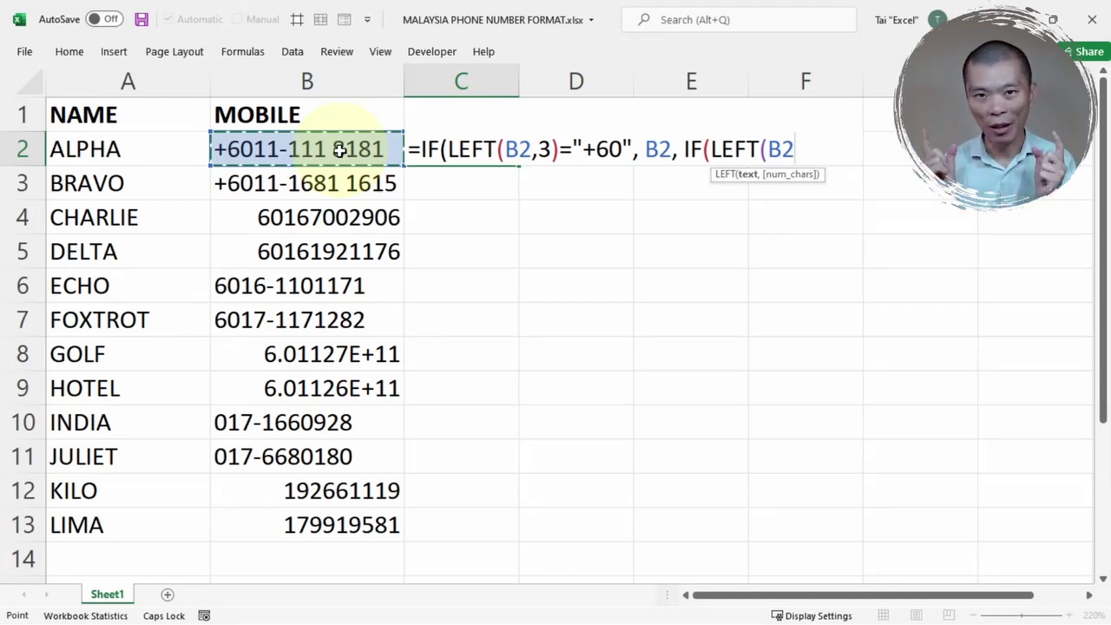
pyautogui.write(',')
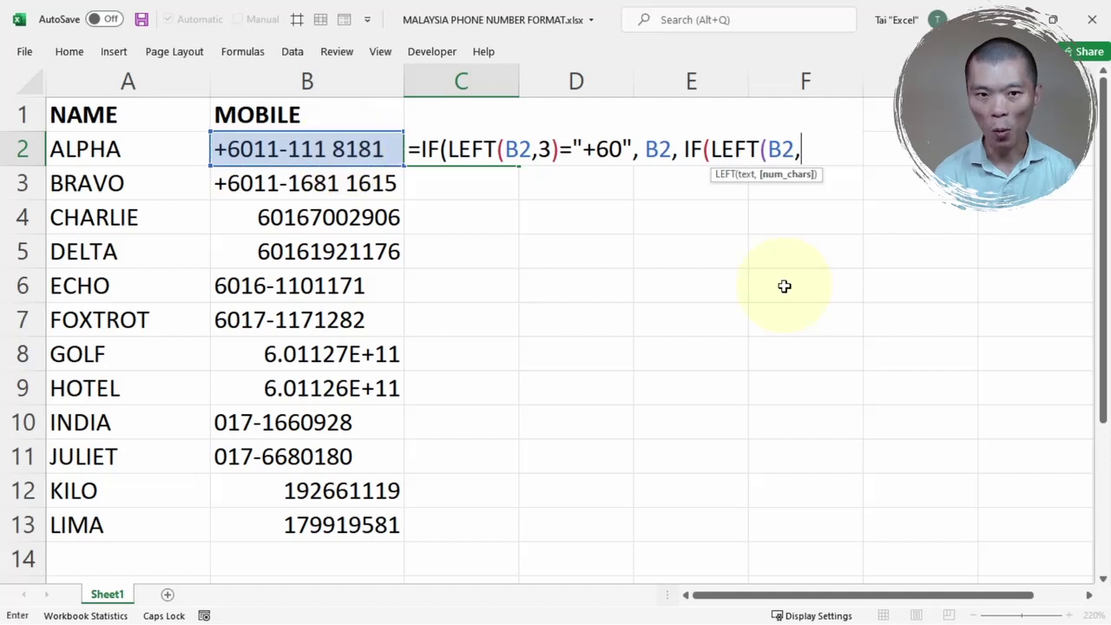
pyautogui.write('1')
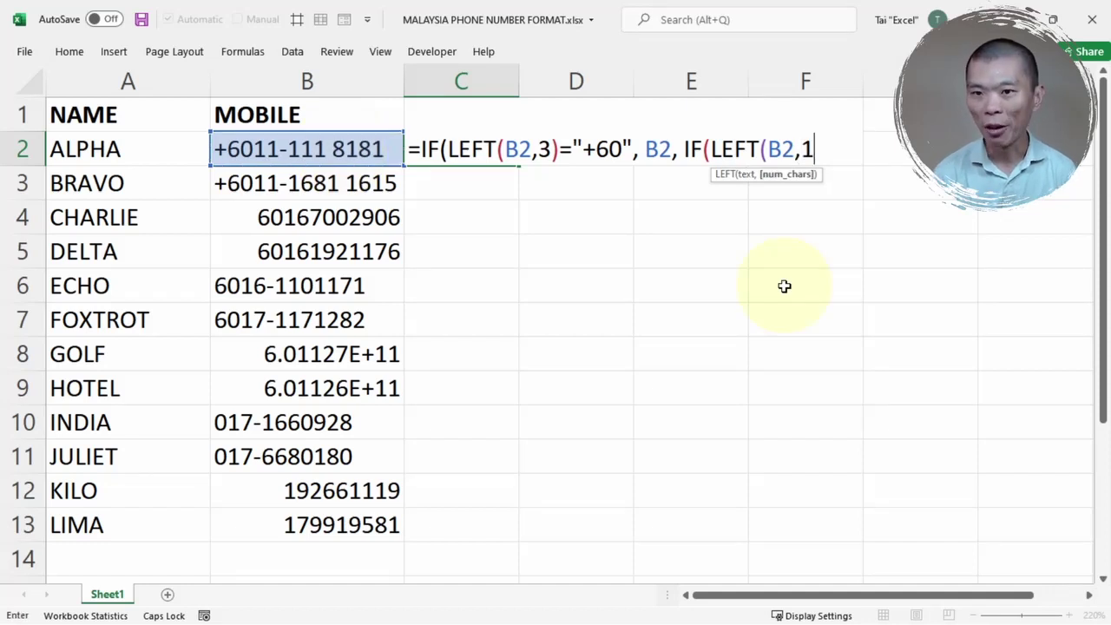
pyautogui.write(')="')
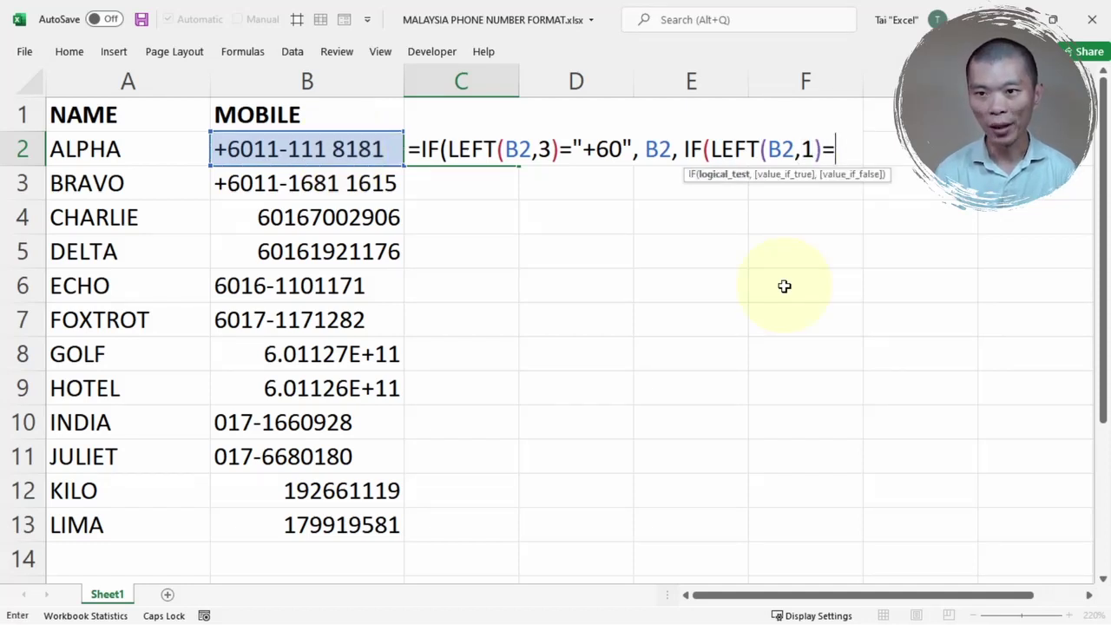
pyautogui.write('6"')
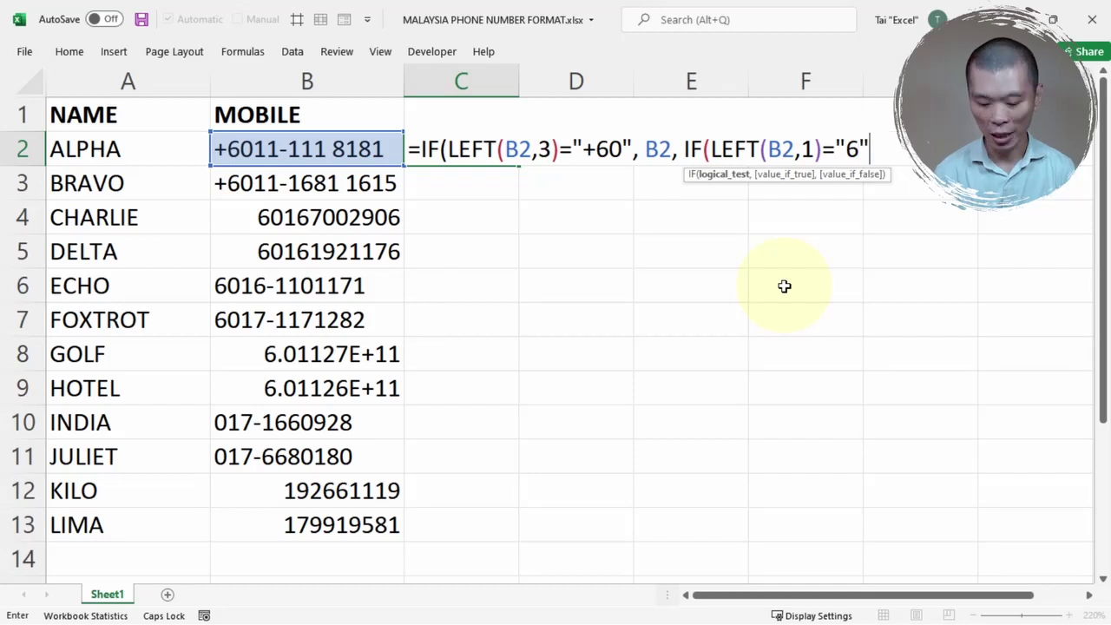
pyautogui.write(', ')
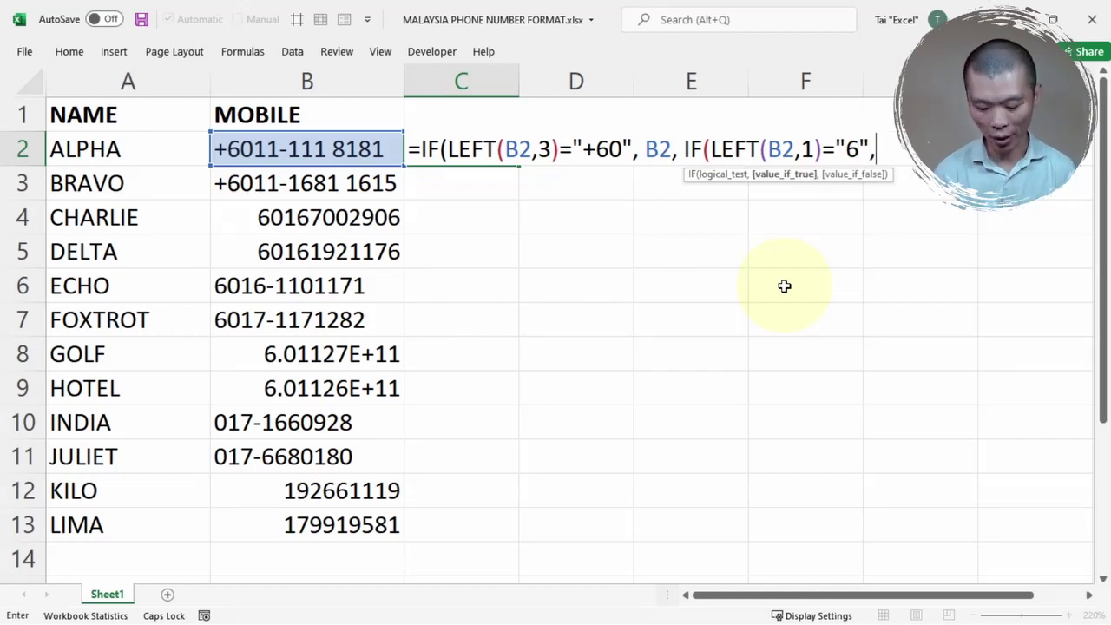
pyautogui.write('"')
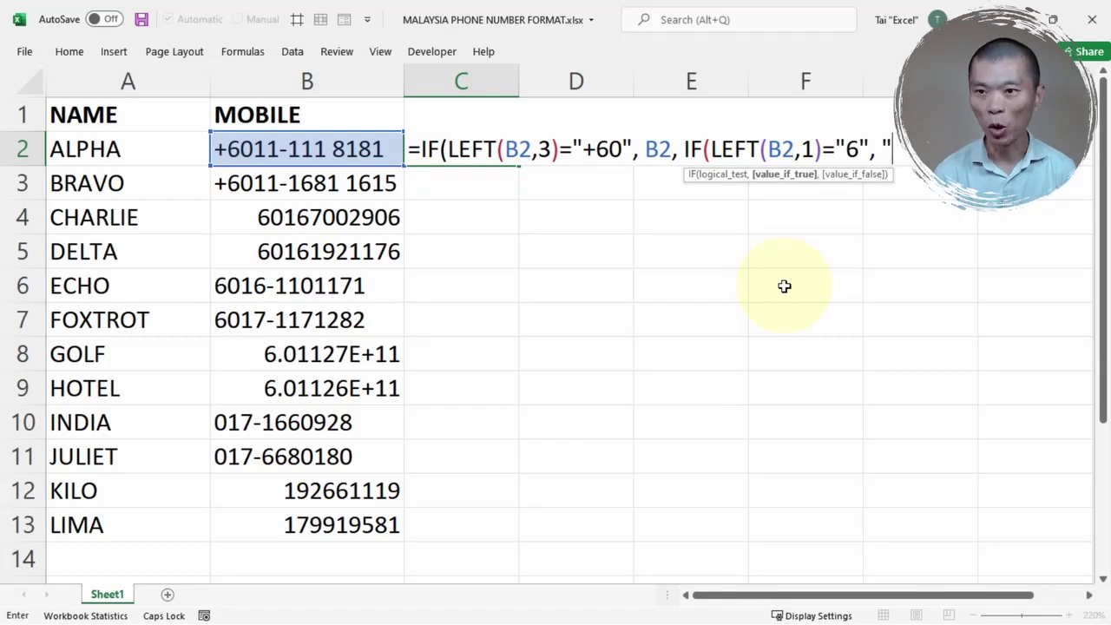
pyautogui.write('+')
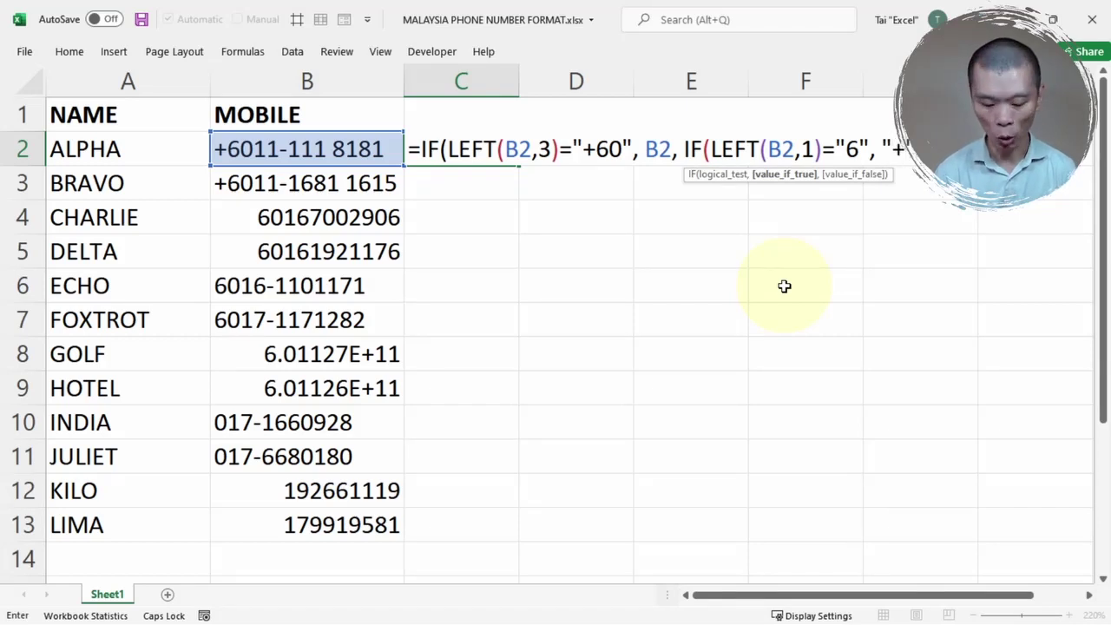
pyautogui.click(311, 151)
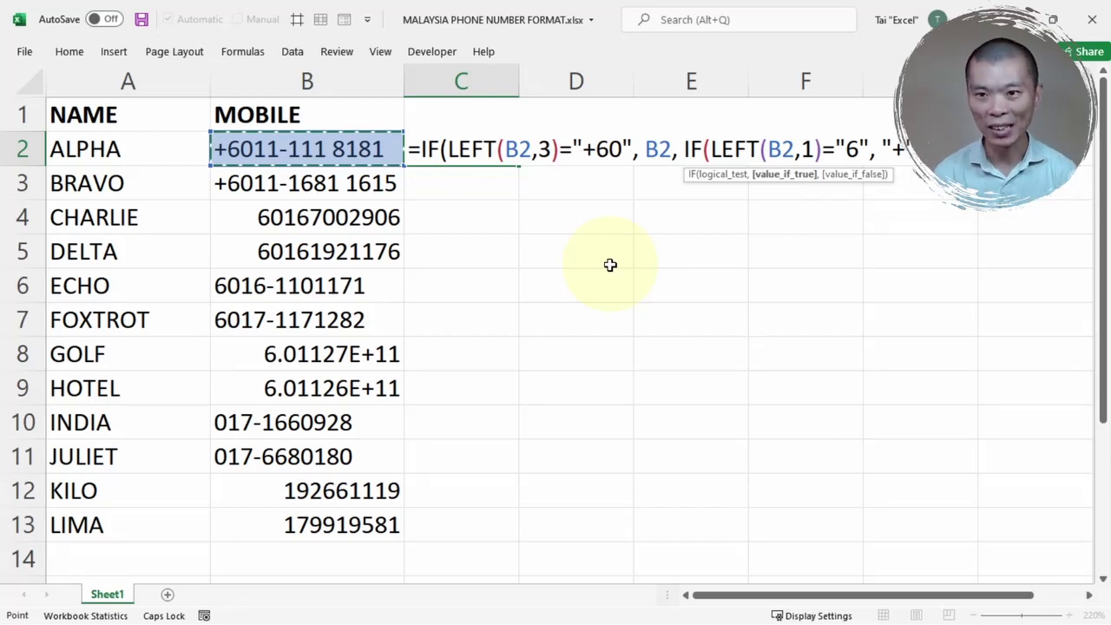
pyautogui.click(683, 149)
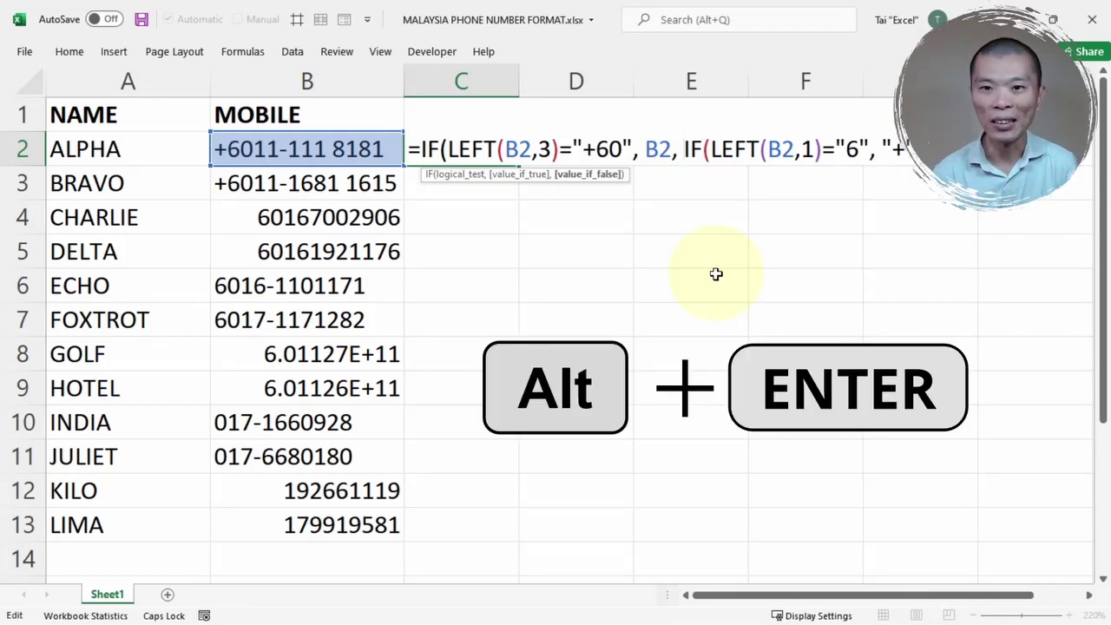
# Split the formula onto lines, adding a leading-0 test prefixing "+6" and fallback "+60"&B2.
pyautogui.hotkey('alt', 'Return')
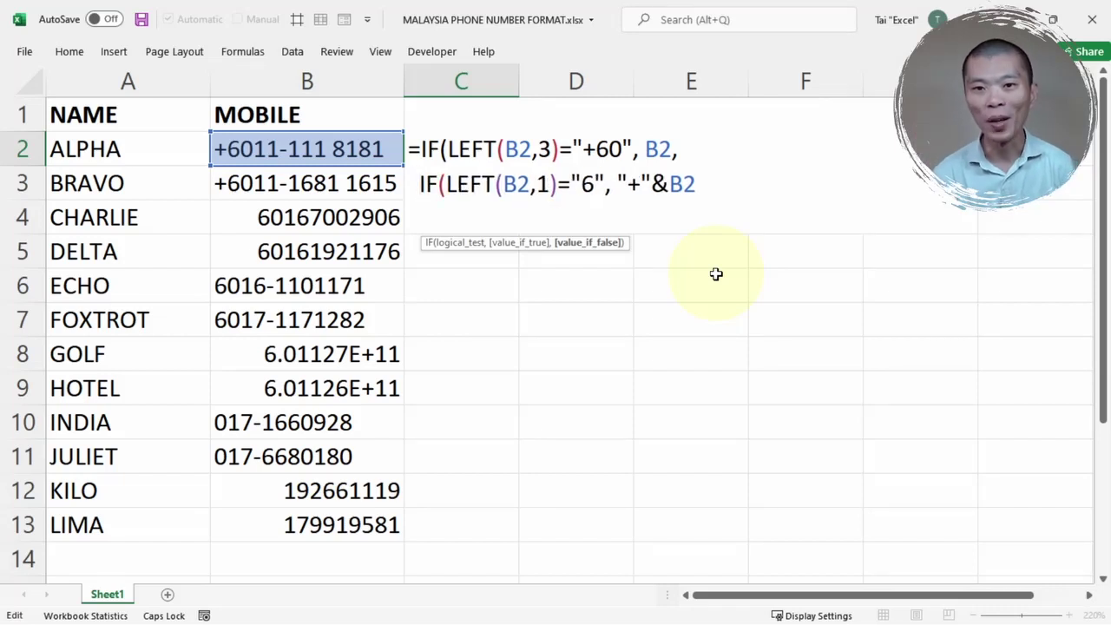
pyautogui.press('End')
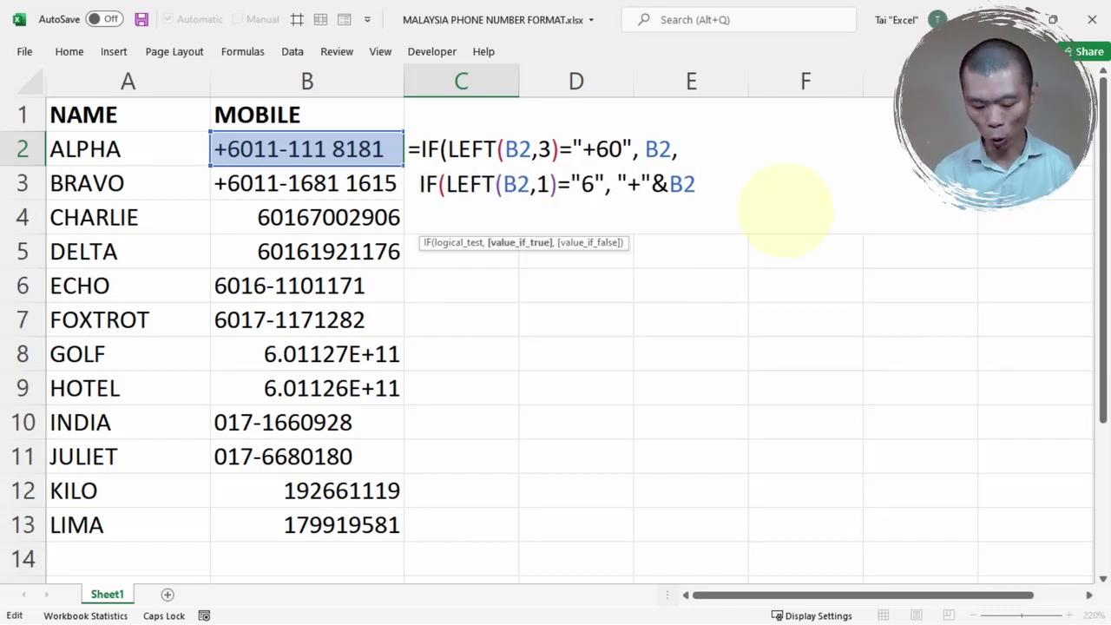
pyautogui.write(',')
pyautogui.hotkey('alt', 'Return')
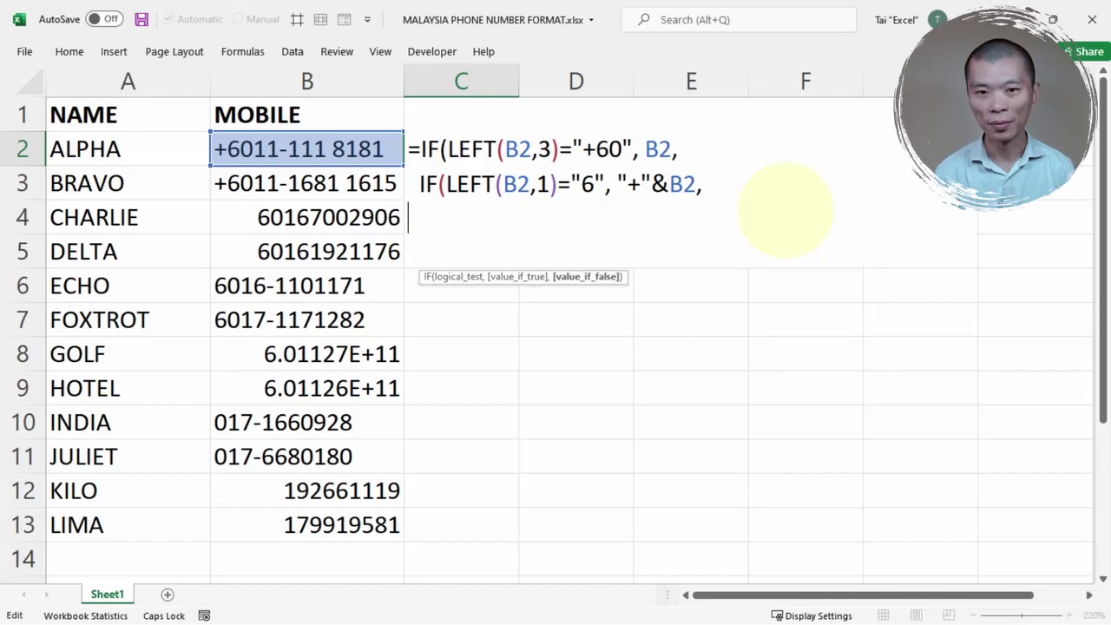
pyautogui.write('IF')
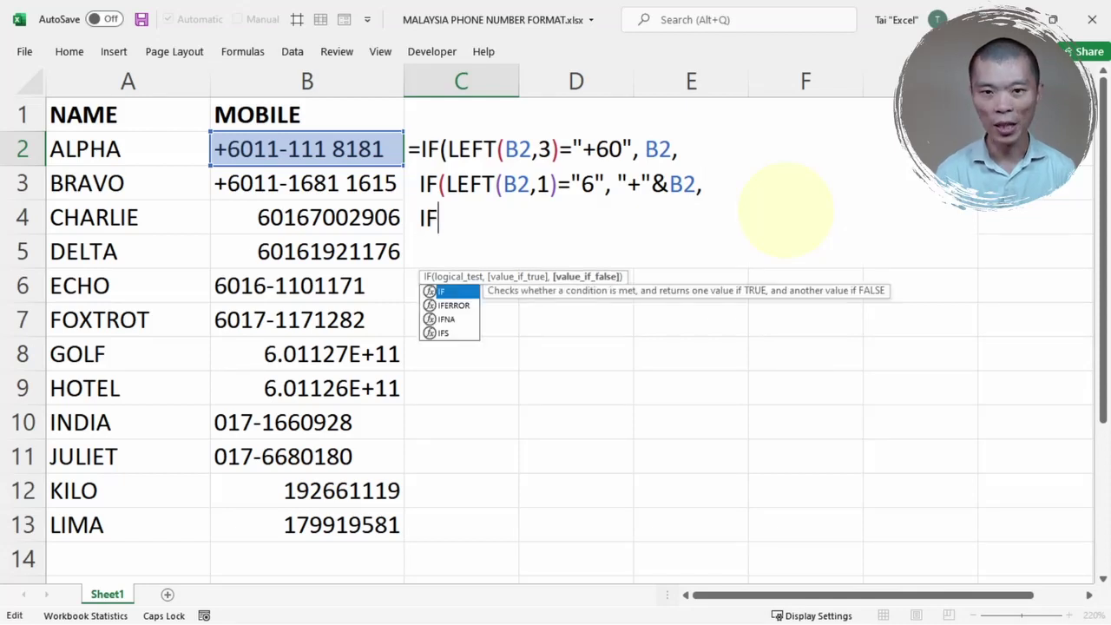
pyautogui.write('(LE')
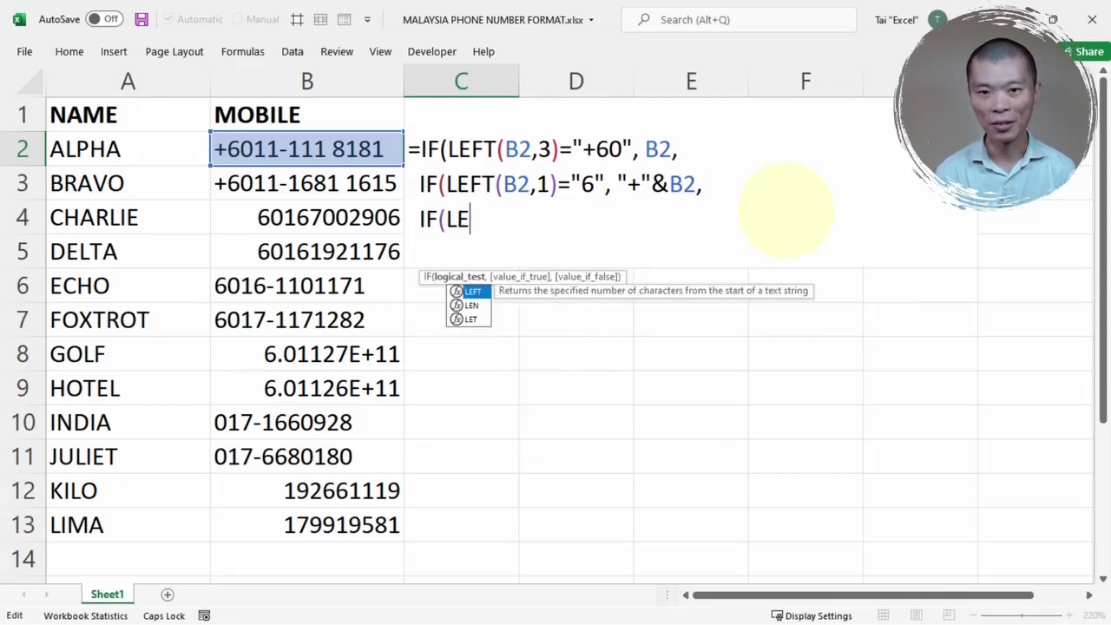
pyautogui.write('FT(')
pyautogui.click(359, 149)
pyautogui.write(',')
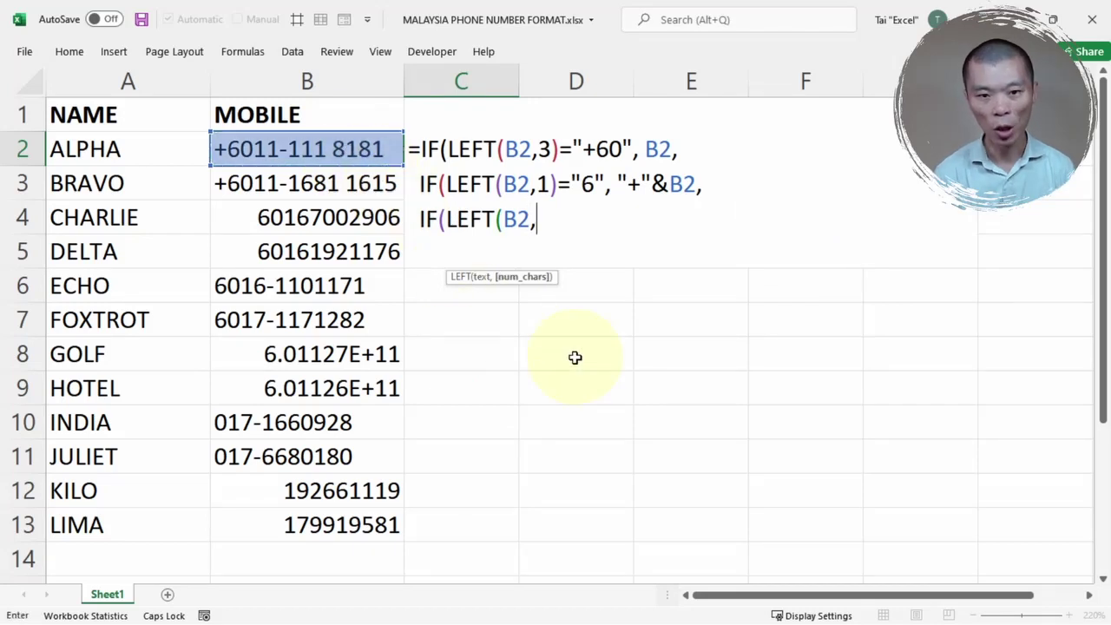
pyautogui.write('1')
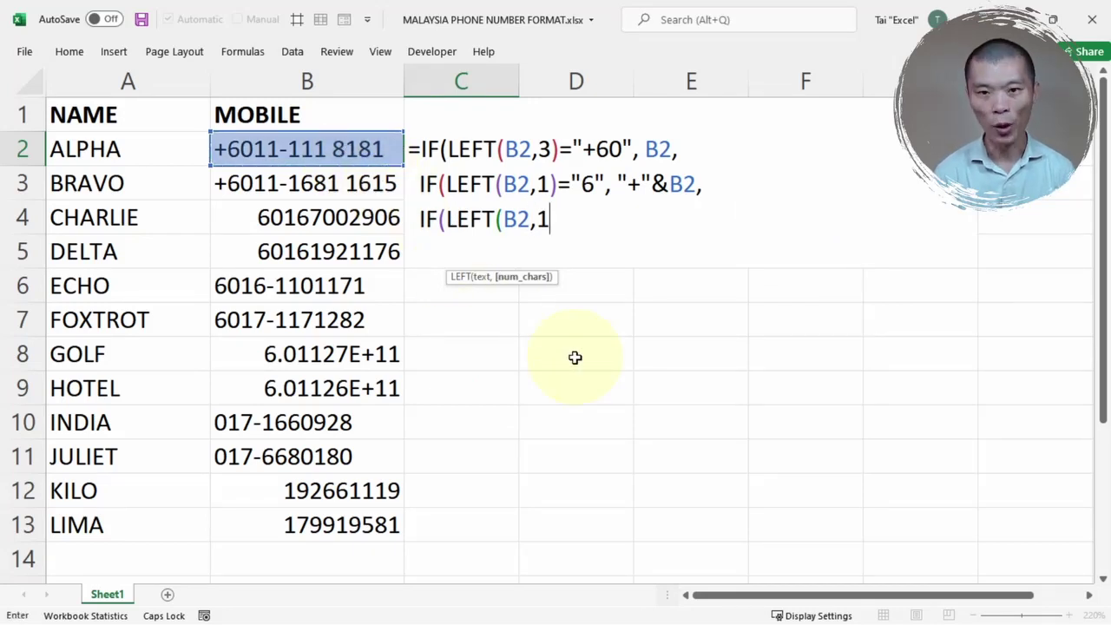
pyautogui.write(')="6"')
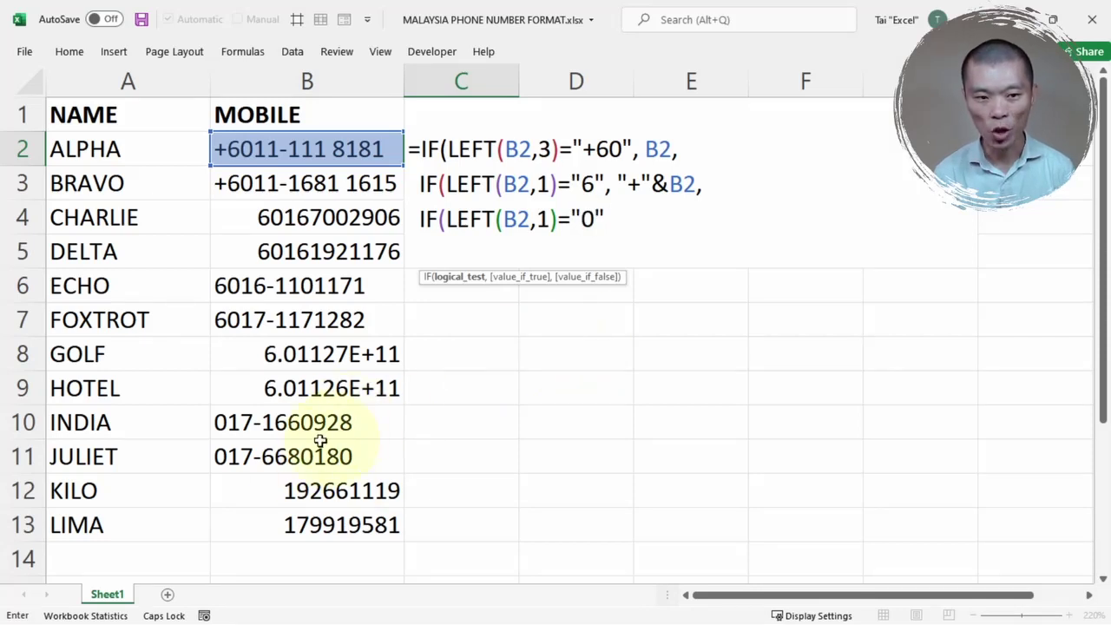
pyautogui.write(', "+')
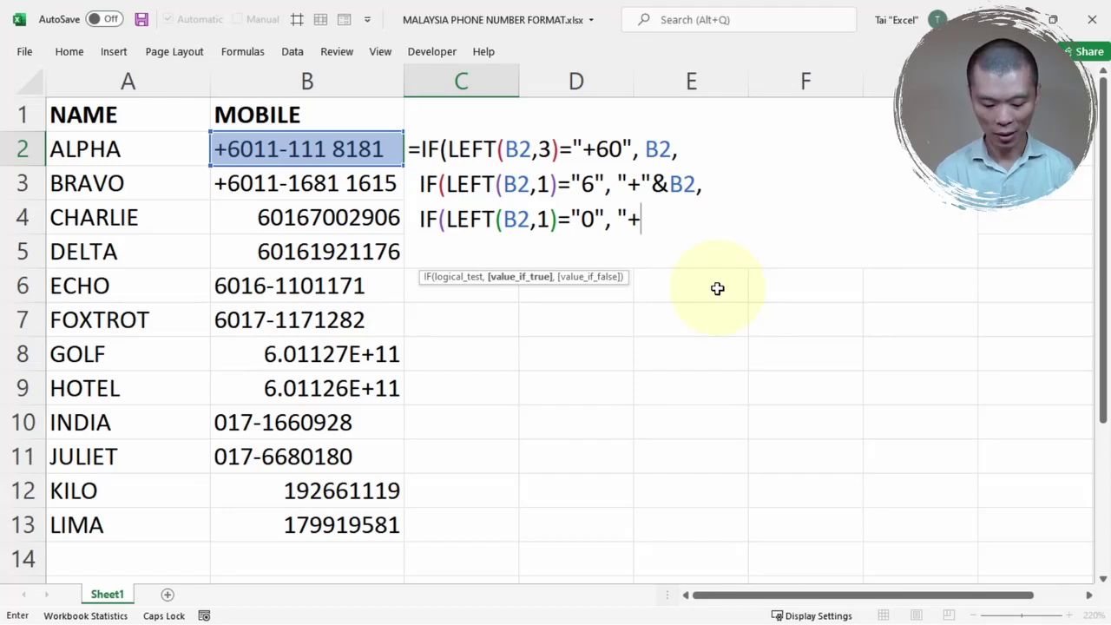
pyautogui.write('6" ')
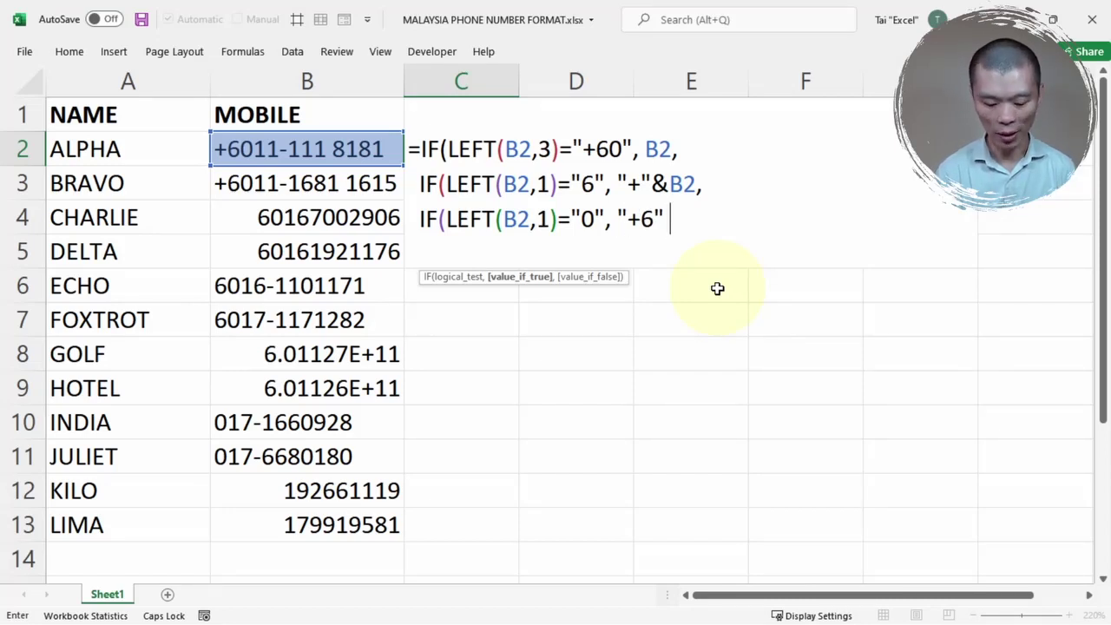
pyautogui.write('& B2')
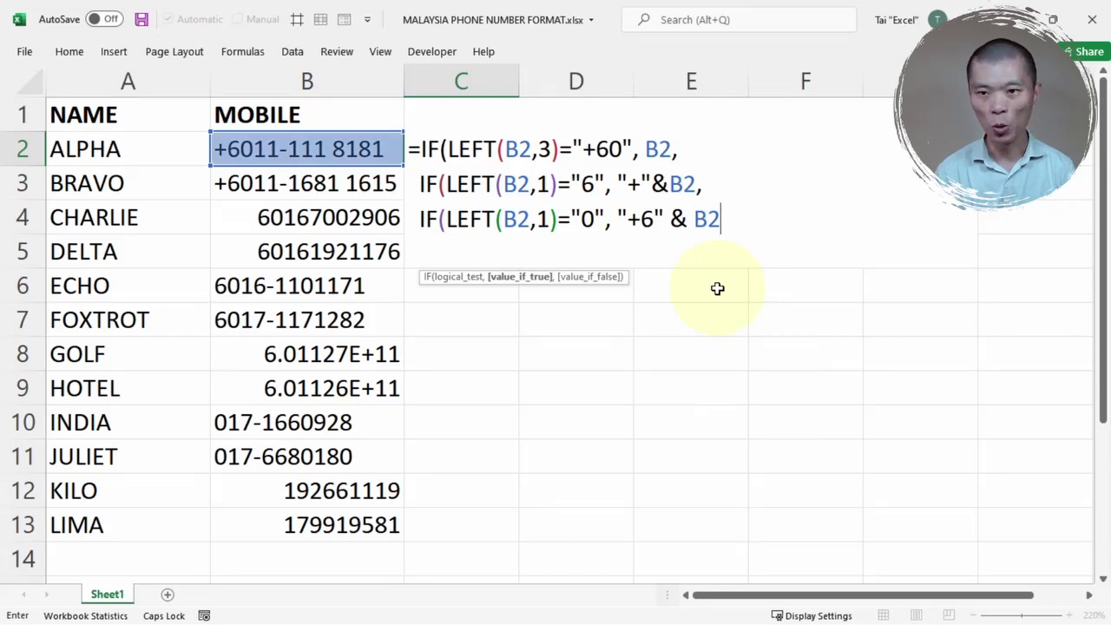
pyautogui.write(',')
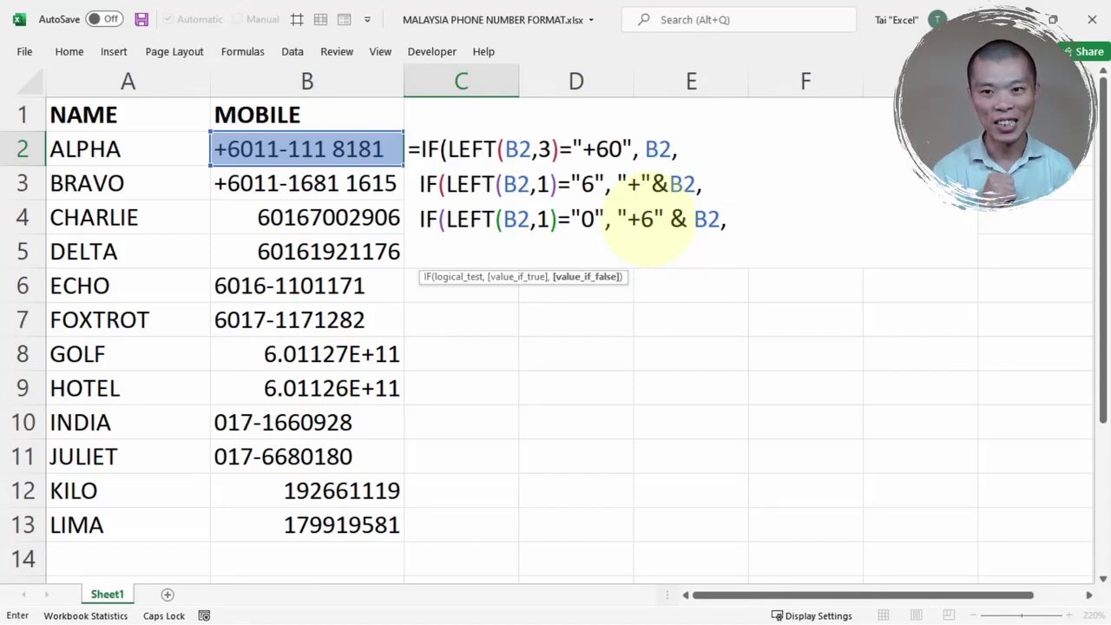
pyautogui.hotkey('alt', 'Return')
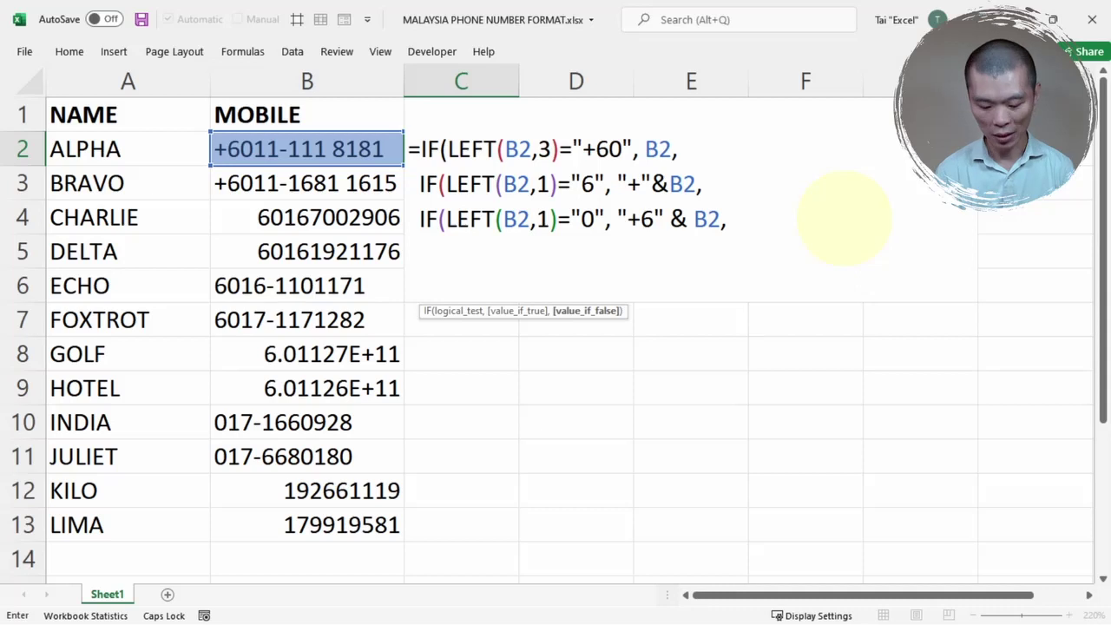
pyautogui.write('"+60"')
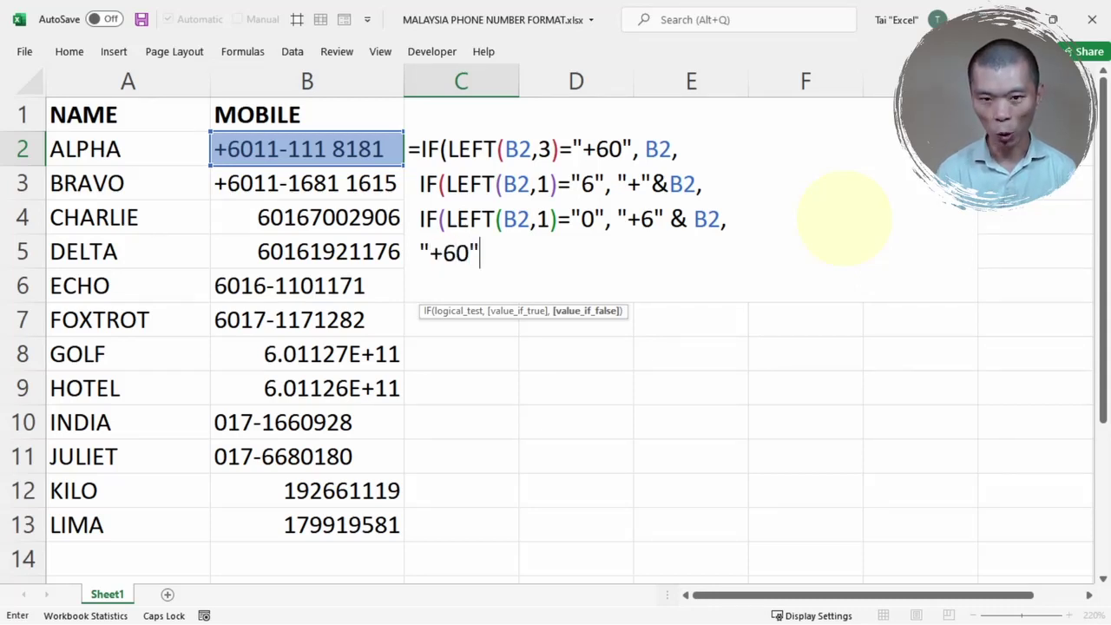
pyautogui.write('&B2')
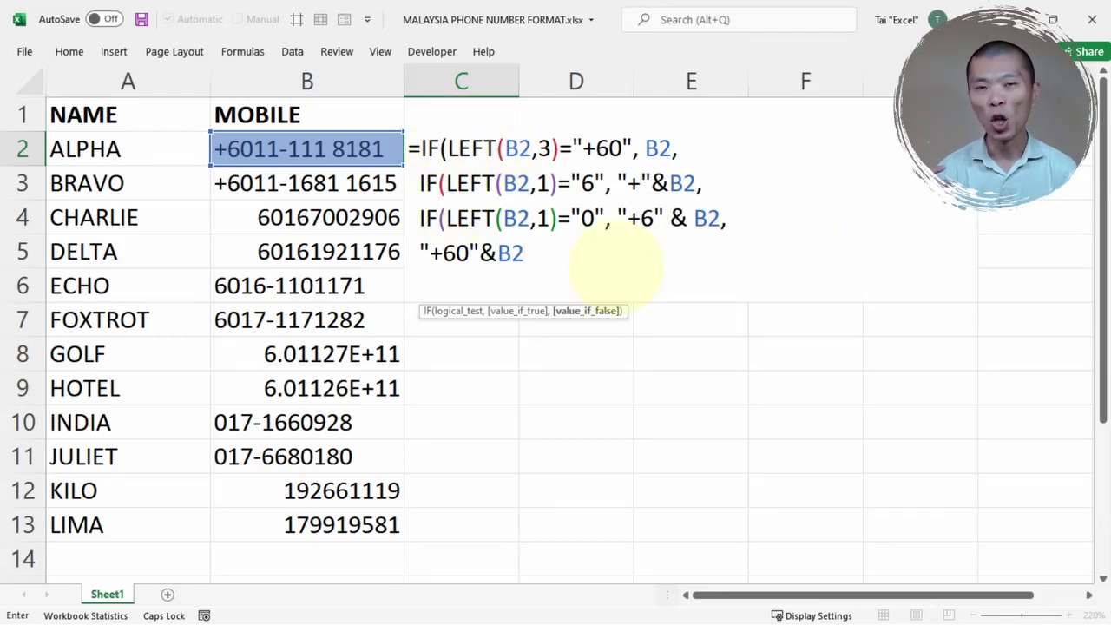
# Close the formula with ))), fill it down to C13, and widen column C.
pyautogui.write(')')
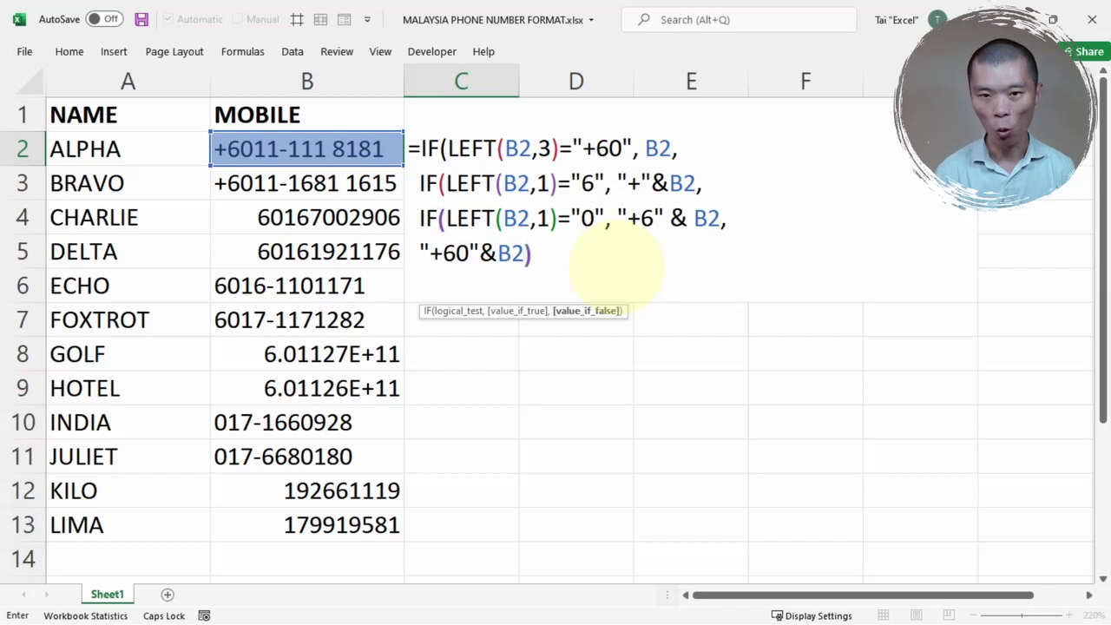
pyautogui.write('))')
pyautogui.press('Return')
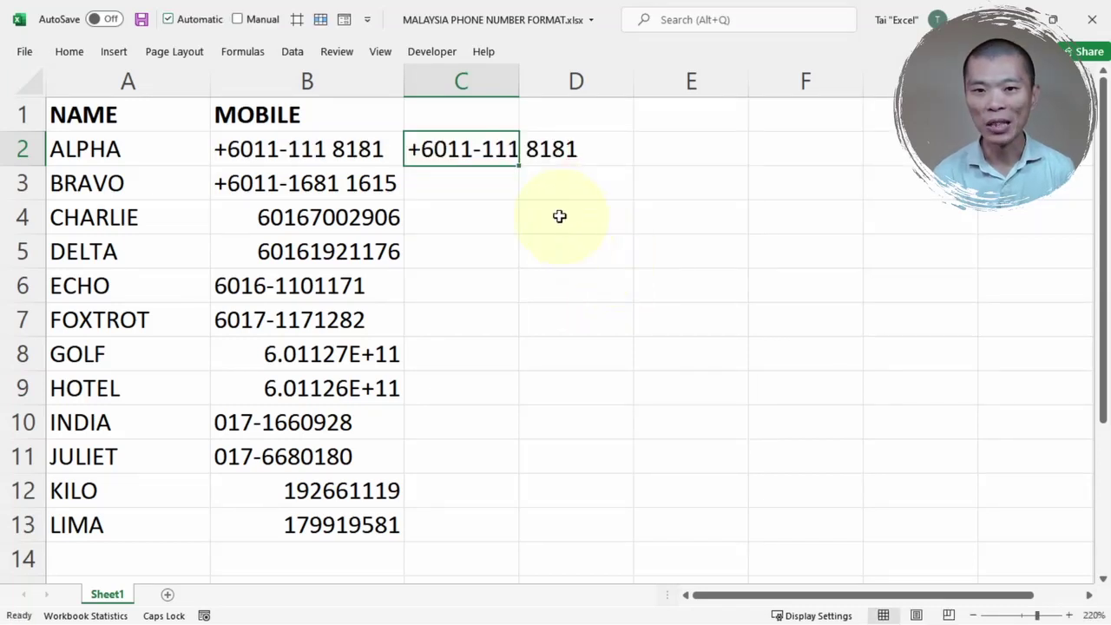
pyautogui.doubleClick(518, 165)
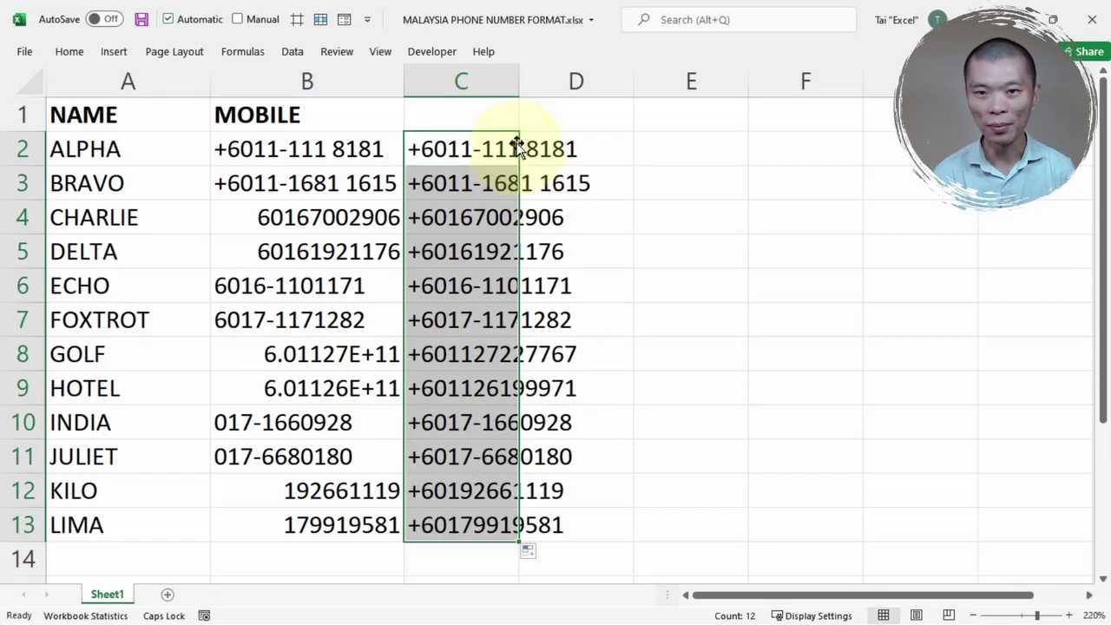
pyautogui.moveTo(515, 84); pyautogui.dragTo(685, 84)
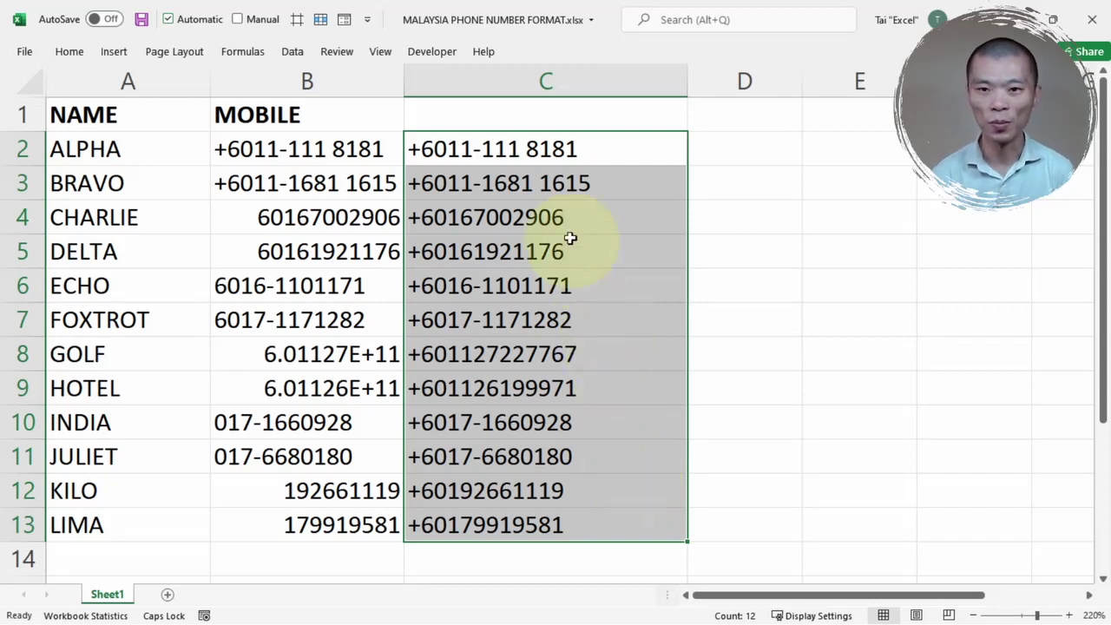
# Insert SUBSTITUTE(SUBSTITUTE( at the start of C2's formula, before the IF.
pyautogui.click(565, 150)
pyautogui.press('F2')
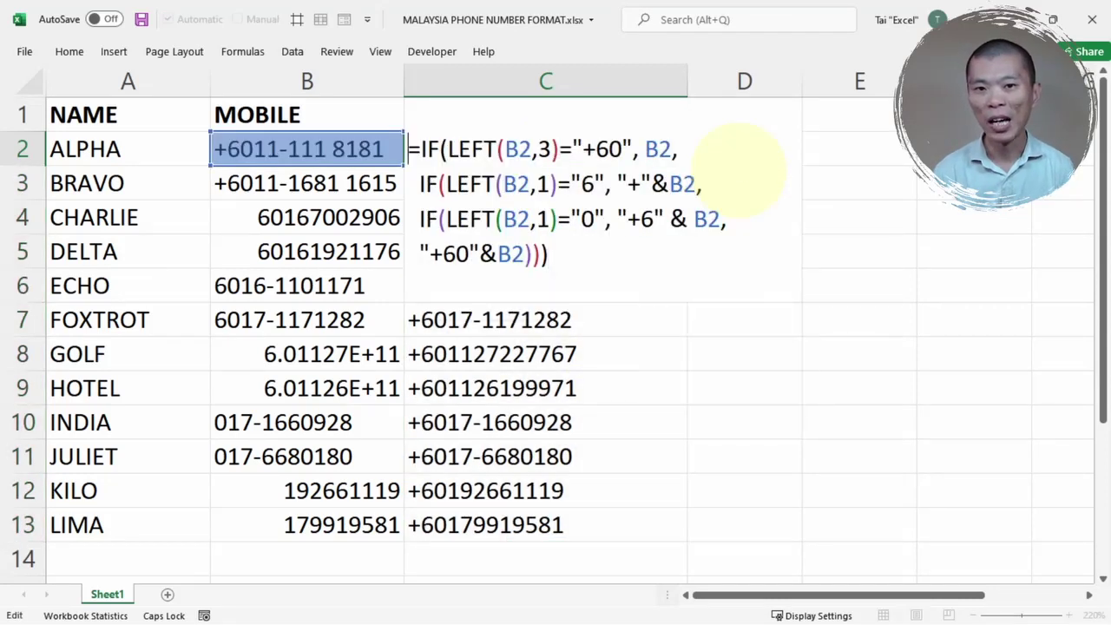
pyautogui.press('alt')
pyautogui.click(420, 149)
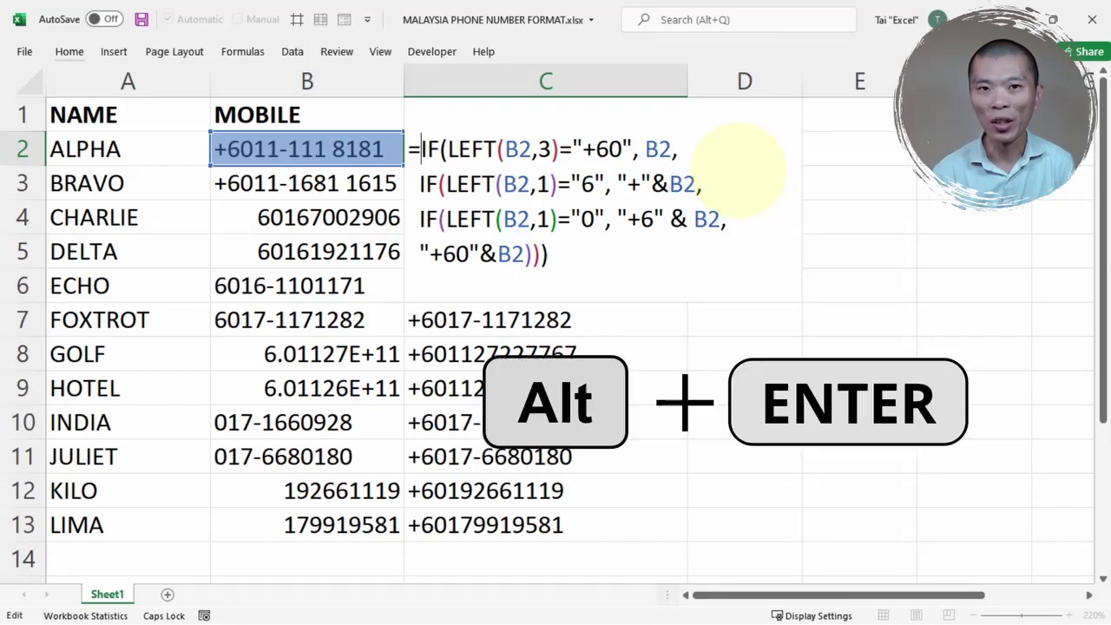
pyautogui.hotkey('alt', 'Return')
pyautogui.hotkey('alt', 'Return')
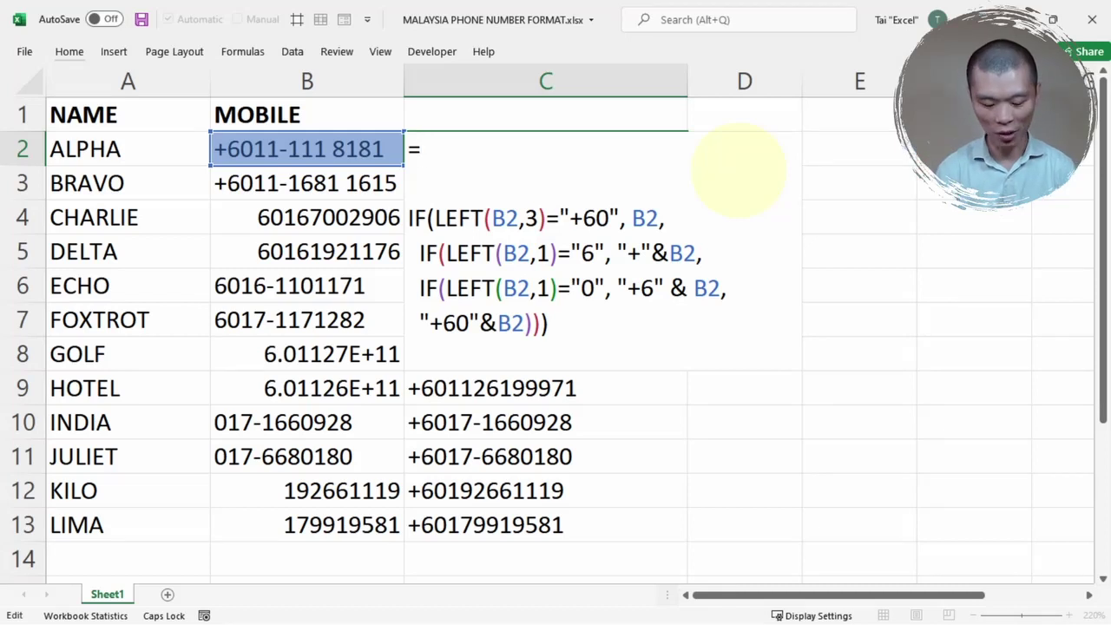
pyautogui.write('SU')
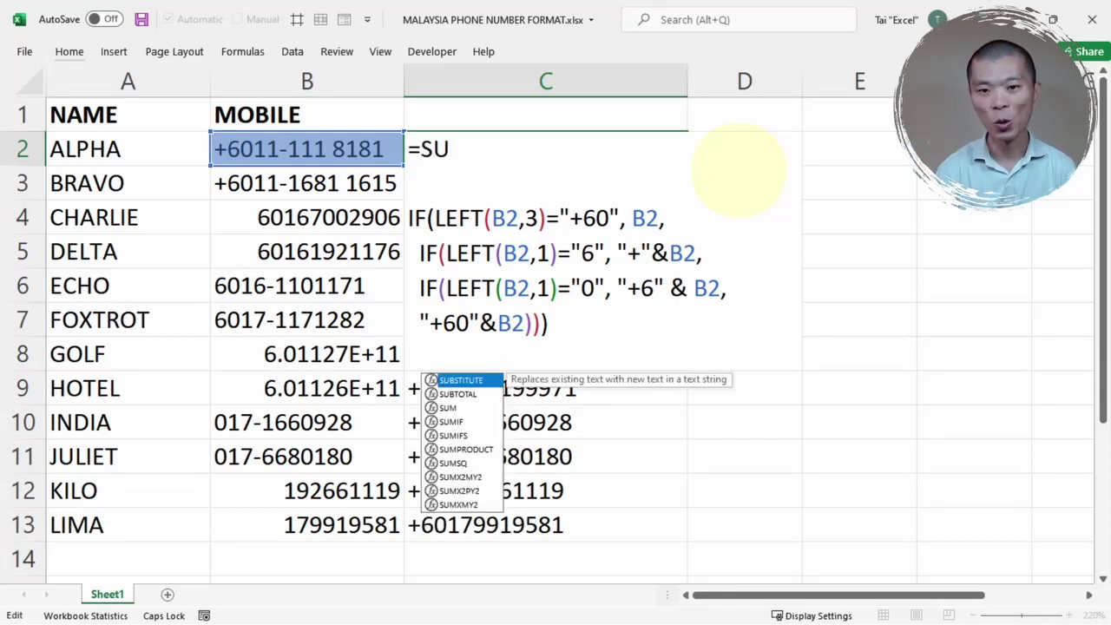
pyautogui.write('B')
pyautogui.press('Tab')
pyautogui.write('SU')
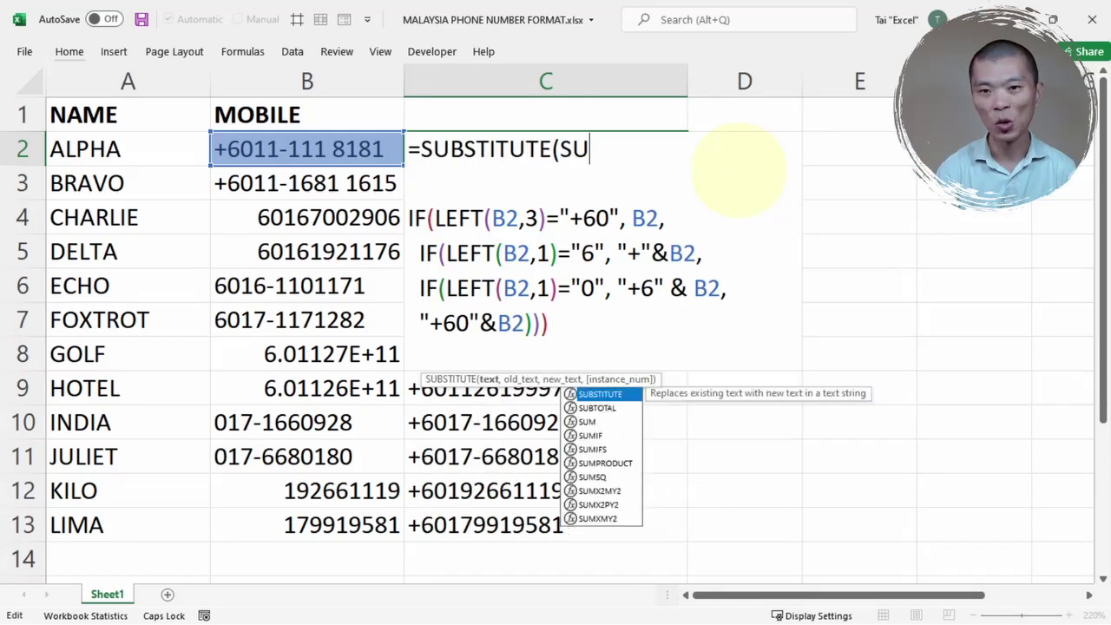
pyautogui.press('Tab')
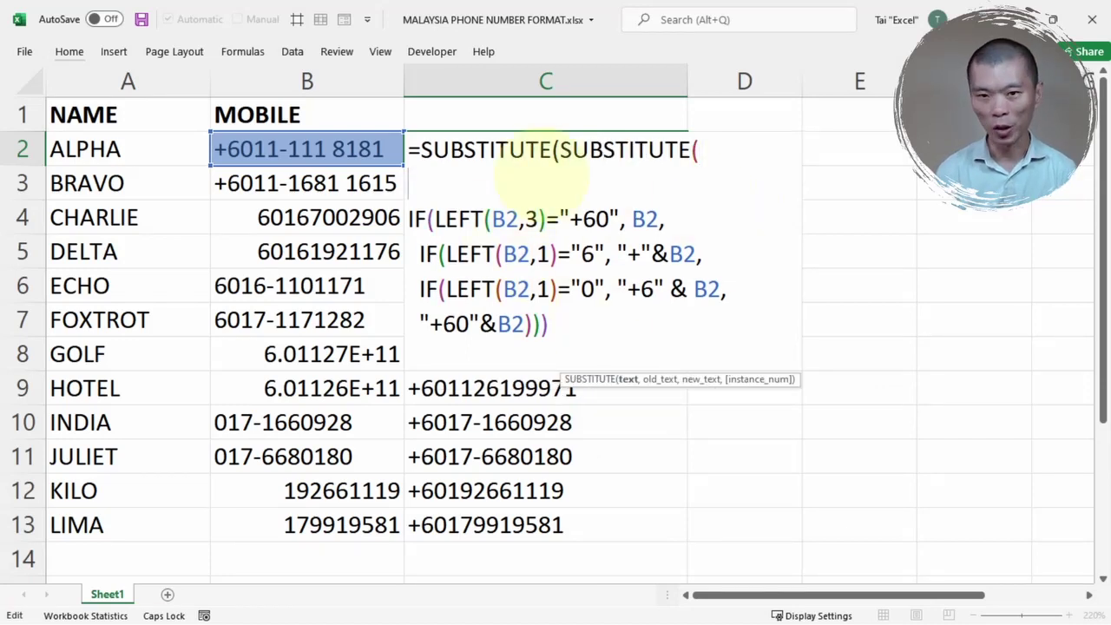
# Finish the SUBSTITUTE arguments to replace "-" and " " with nothing, then commit.
pyautogui.press('Delete')
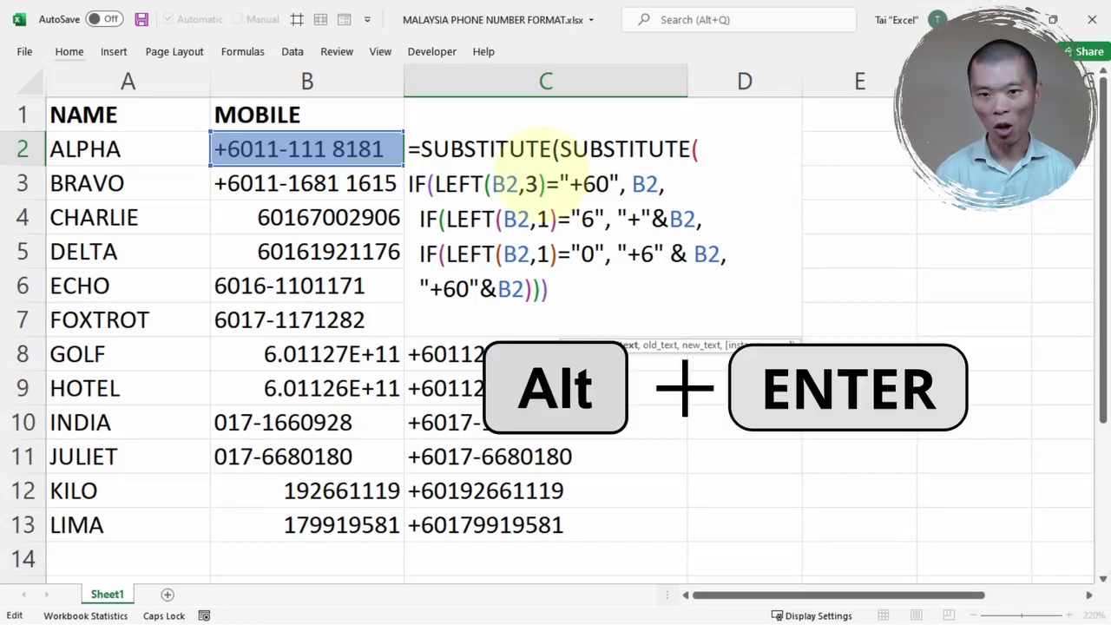
pyautogui.hotkey('alt', 'Return')
pyautogui.write(',"-')
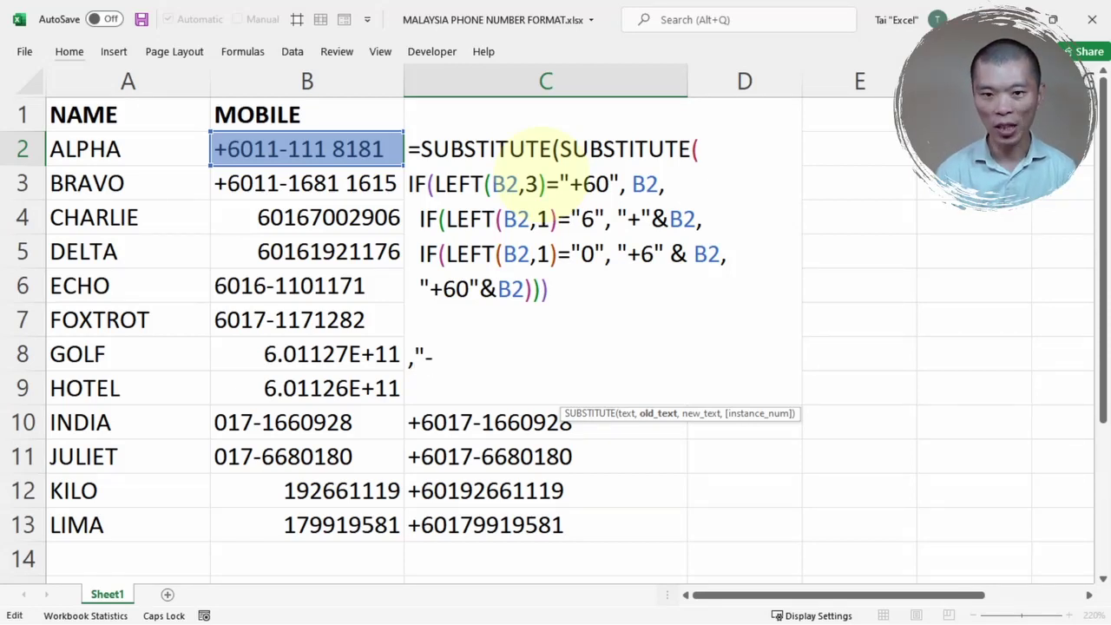
pyautogui.write(',3')
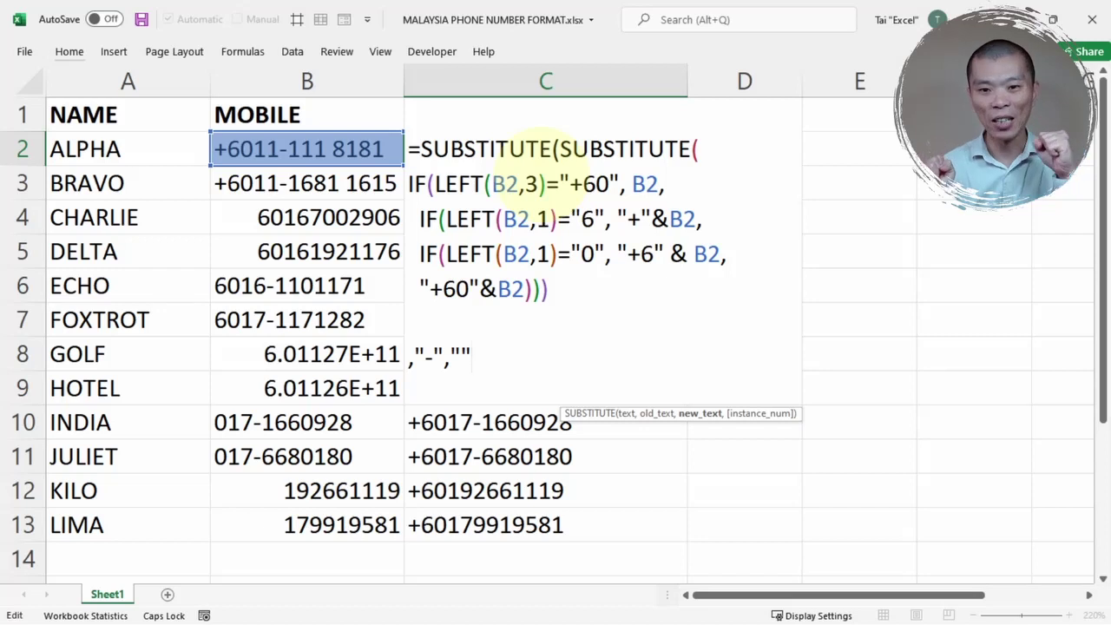
pyautogui.write(')')
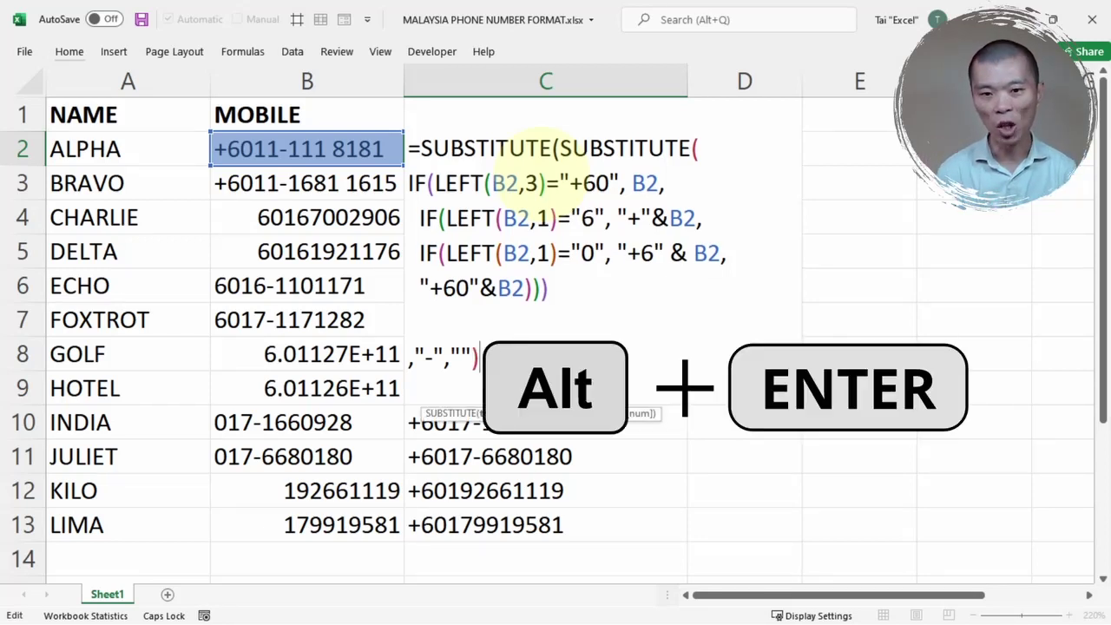
pyautogui.hotkey('alt', 'Return')
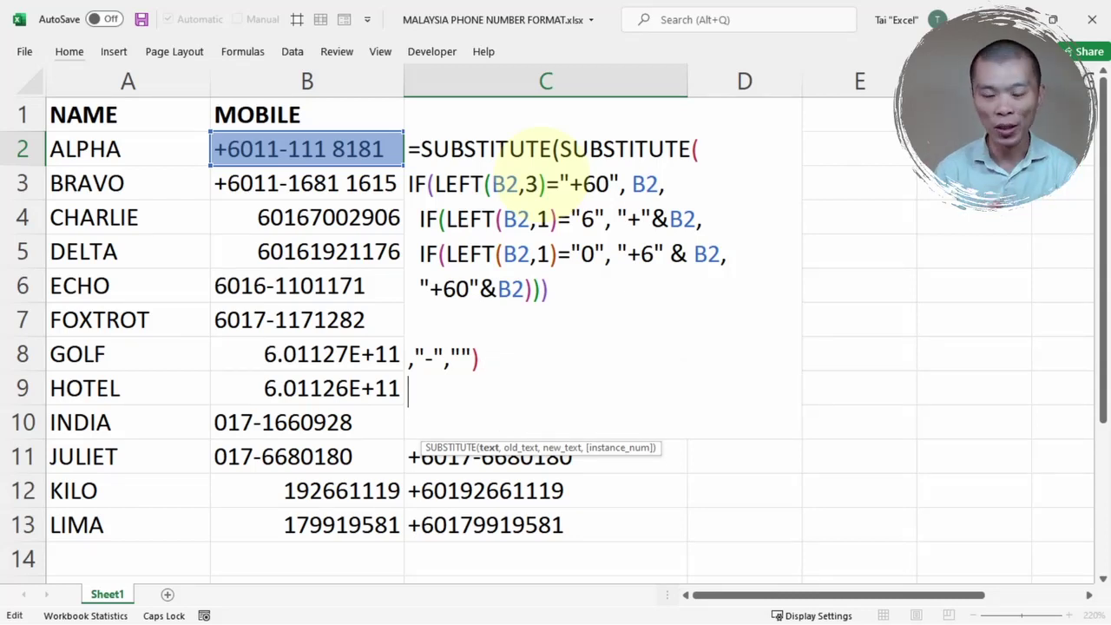
pyautogui.write(',')
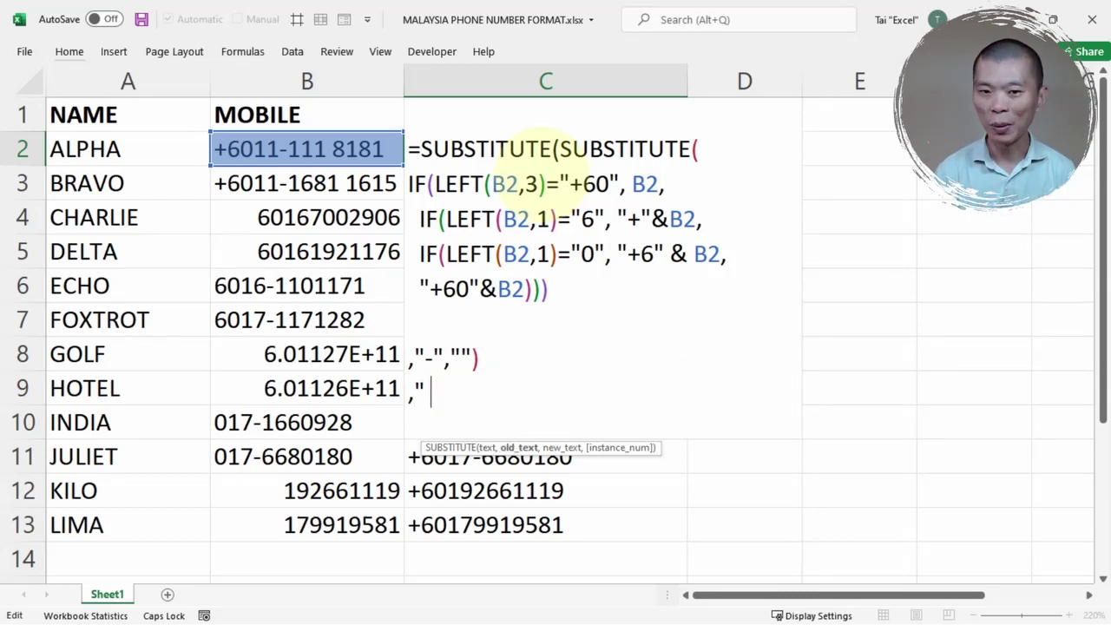
pyautogui.write(',')
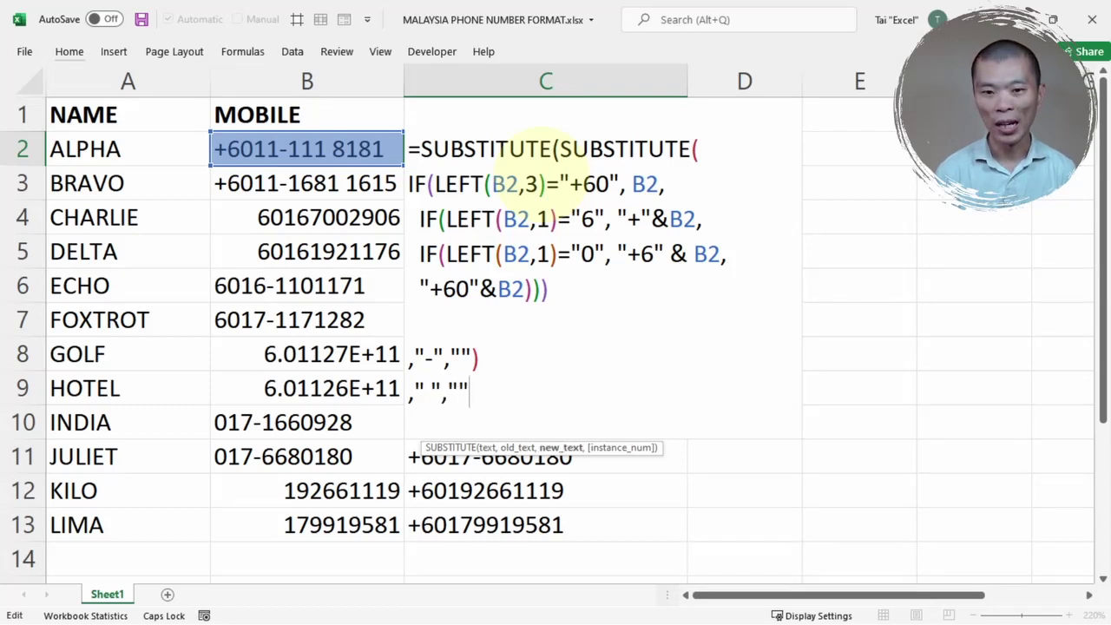
pyautogui.write(')')
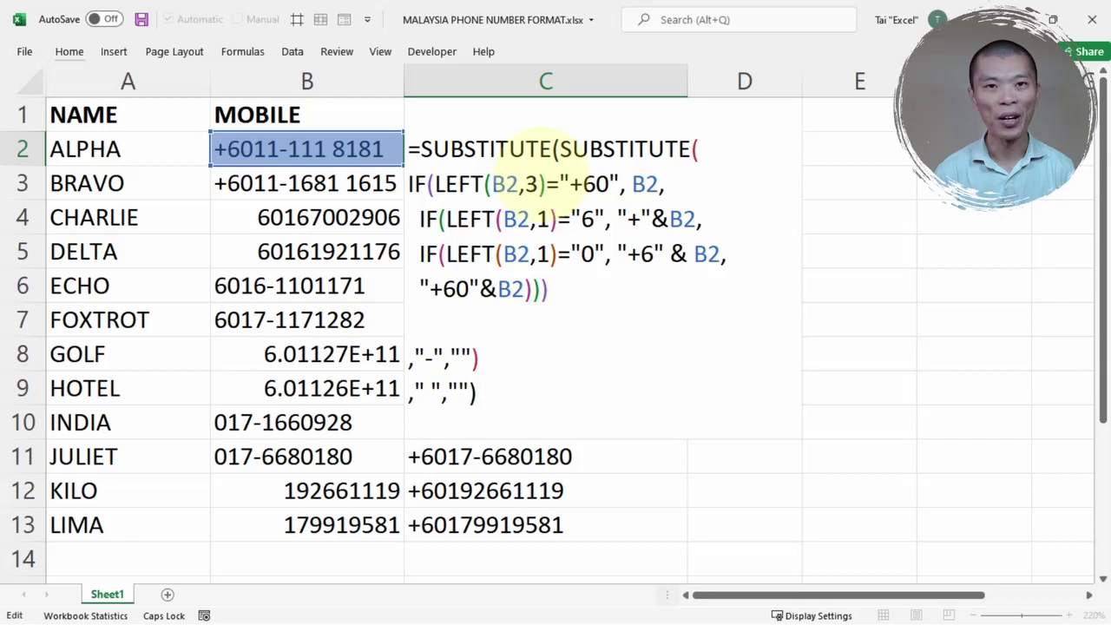
pyautogui.press('Return')
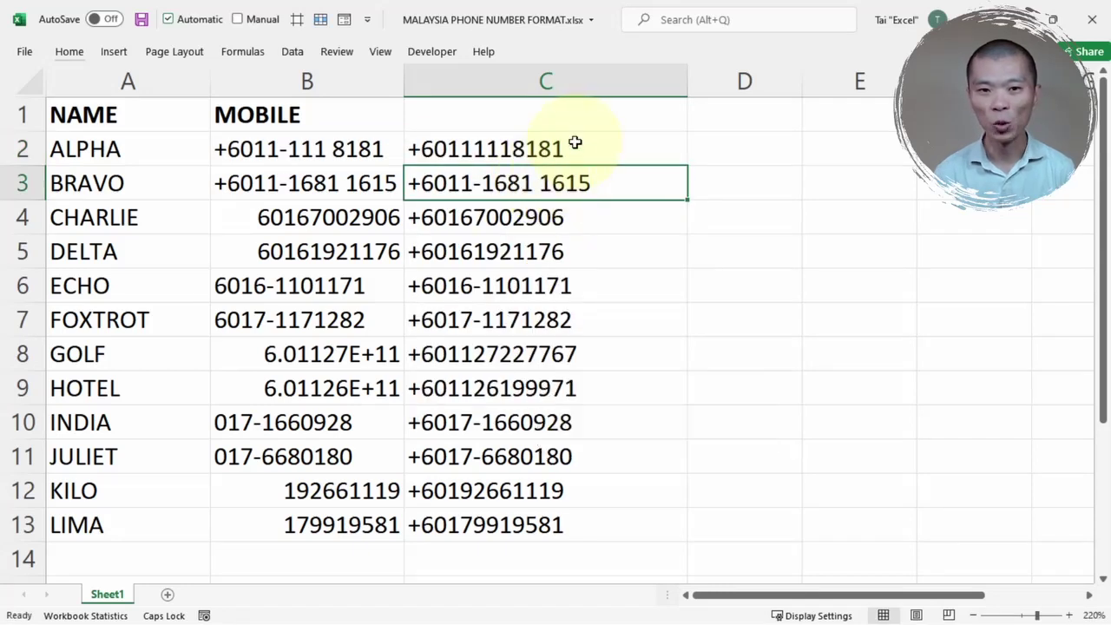
# Fill C2's cleanup formula down to C13 and inspect the original numbers in B6–B8.
pyautogui.click(574, 149)
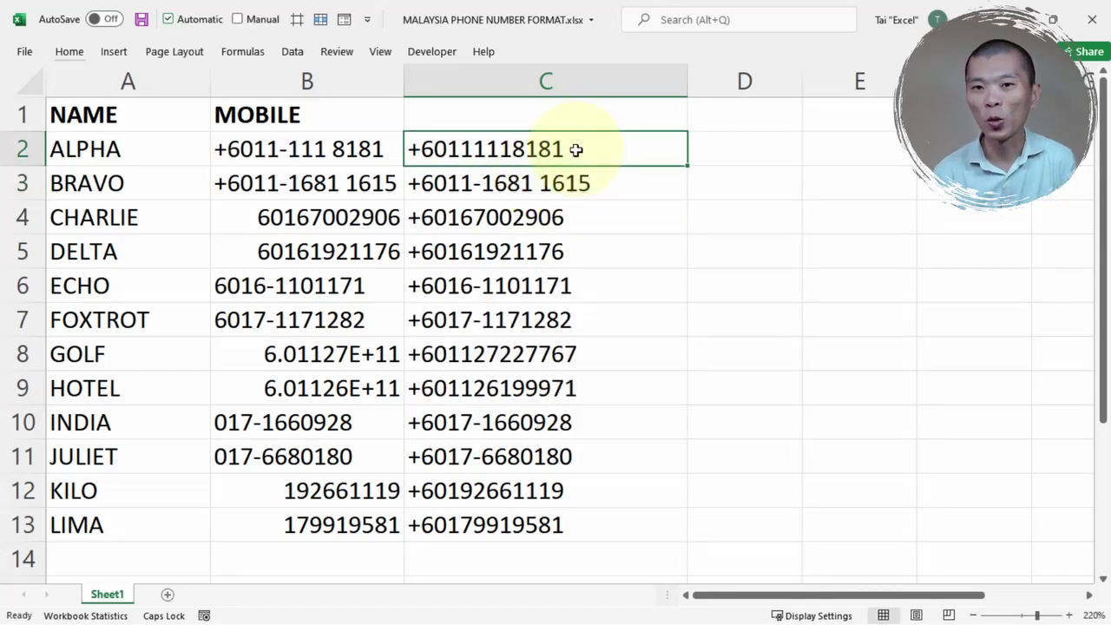
pyautogui.doubleClick(682, 164)
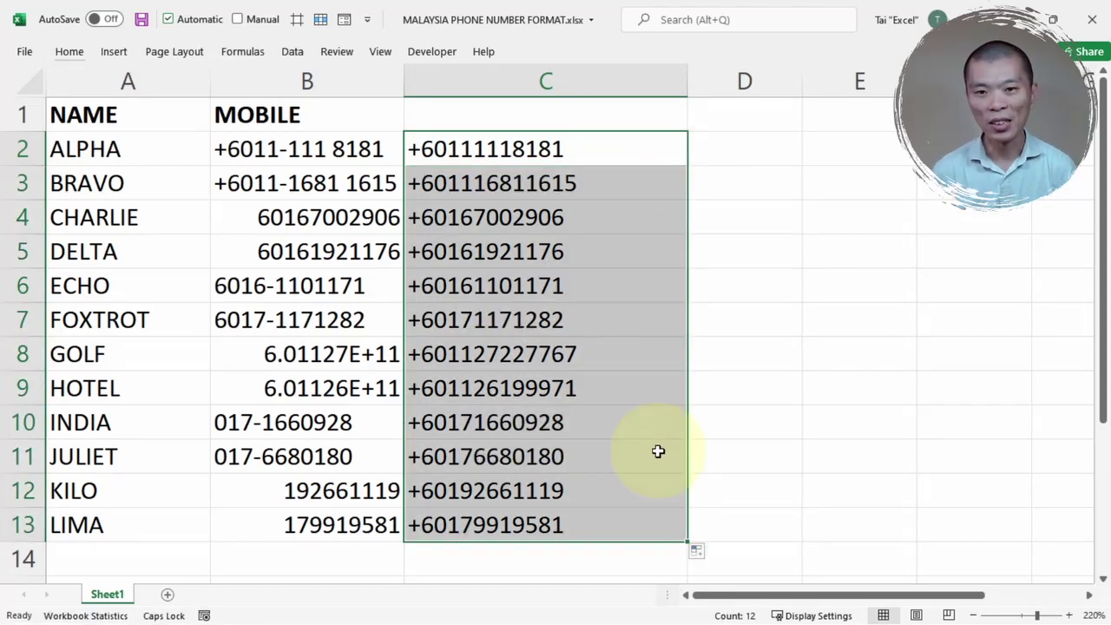
pyautogui.doubleClick(368, 287)
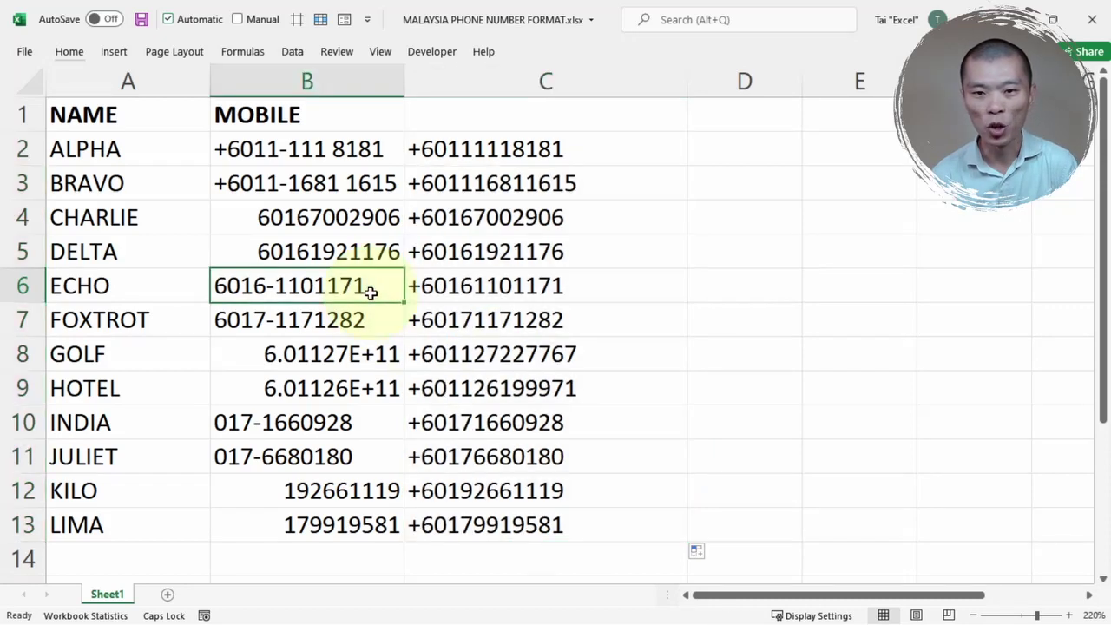
pyautogui.doubleClick(375, 319)
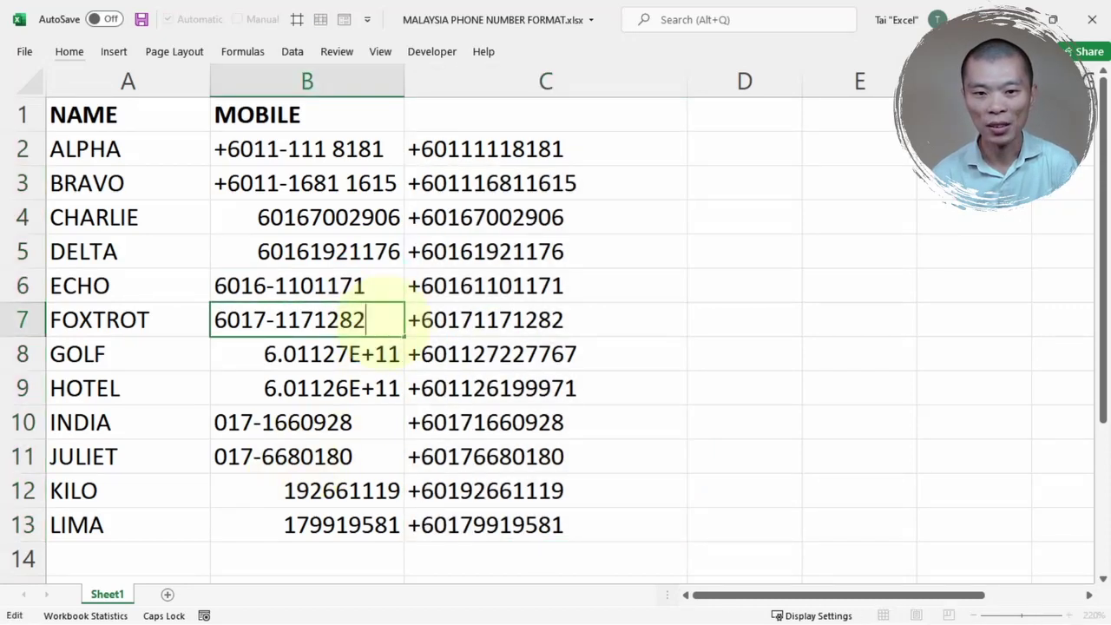
pyautogui.doubleClick(349, 354)
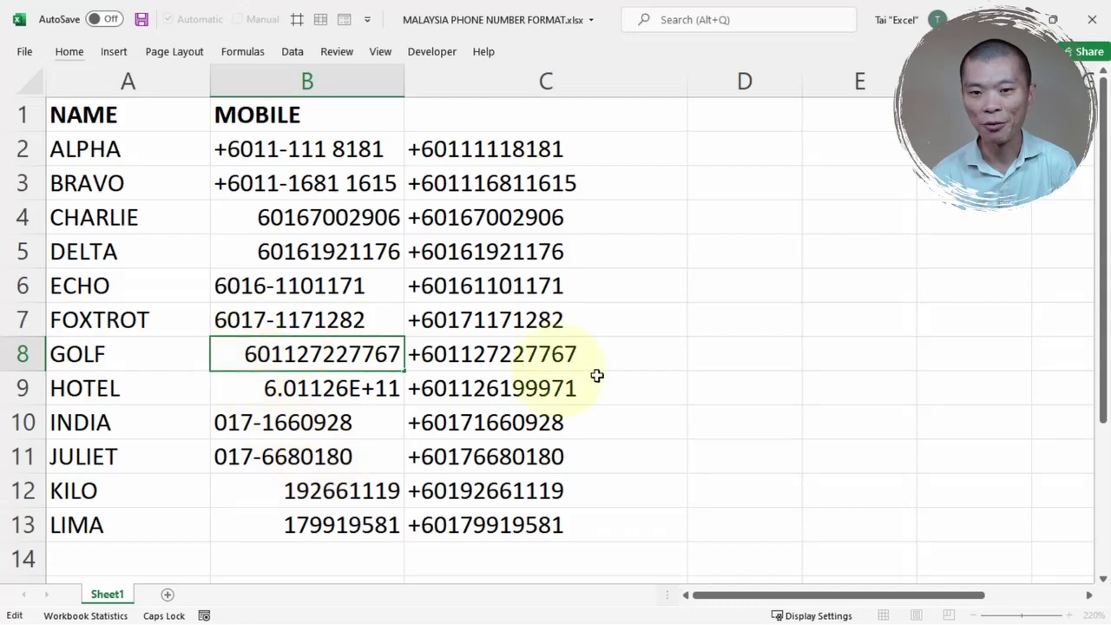
pyautogui.press('Escape')
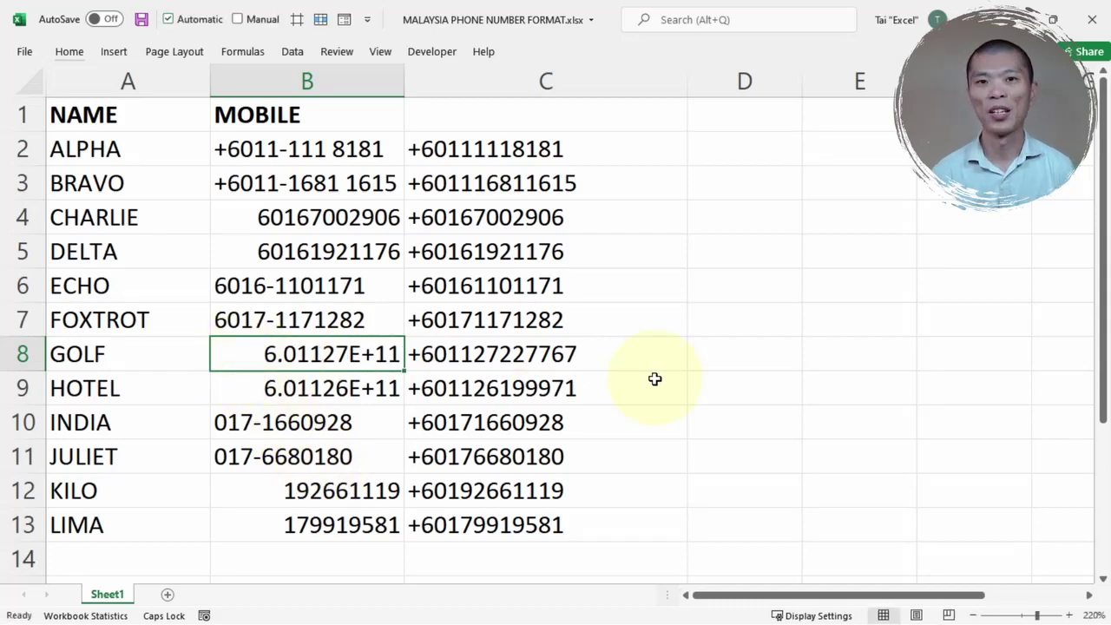
# Paste C2:C13 as values over B2 and delete helper column C.
pyautogui.moveTo(595, 149); pyautogui.dragTo(628, 516)
pyautogui.hotkey('ctrl', 'c')
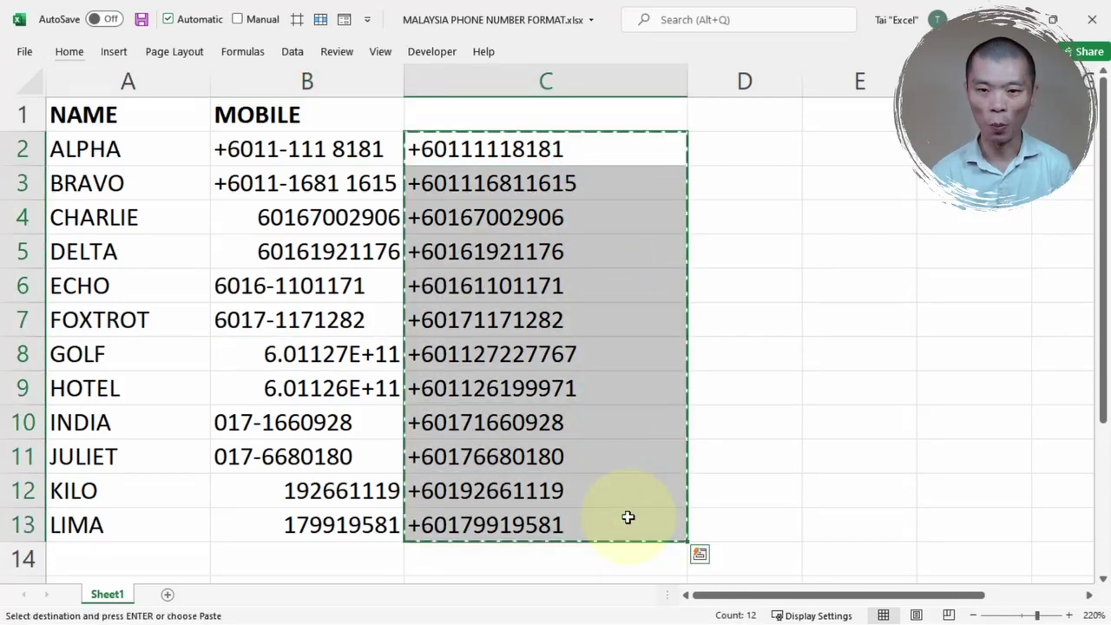
pyautogui.click(356, 155)
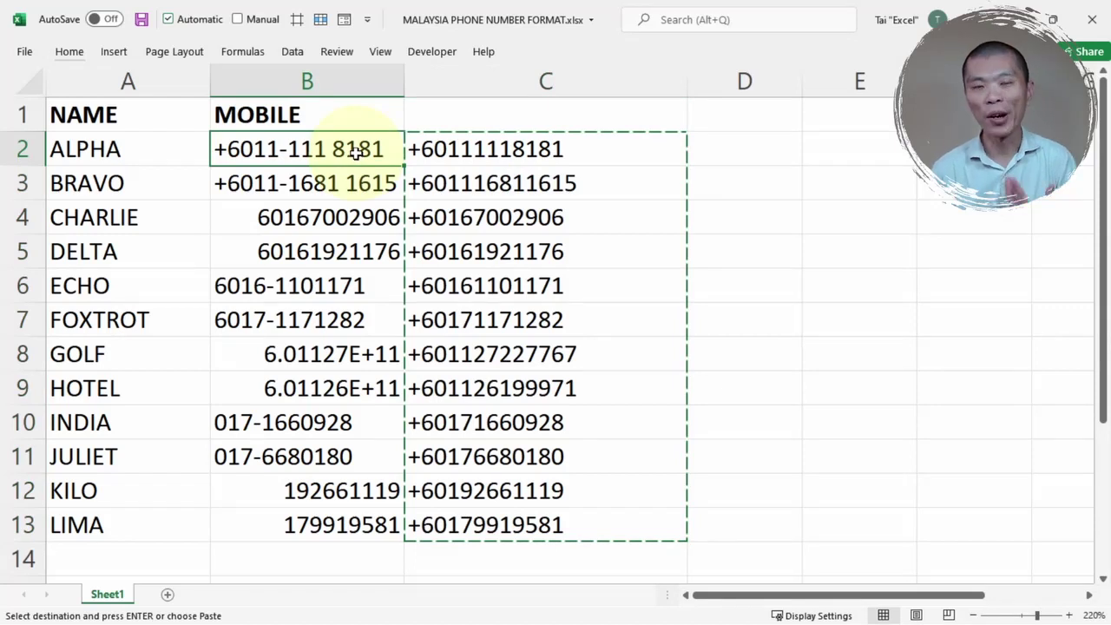
pyautogui.rightClick(355, 152)
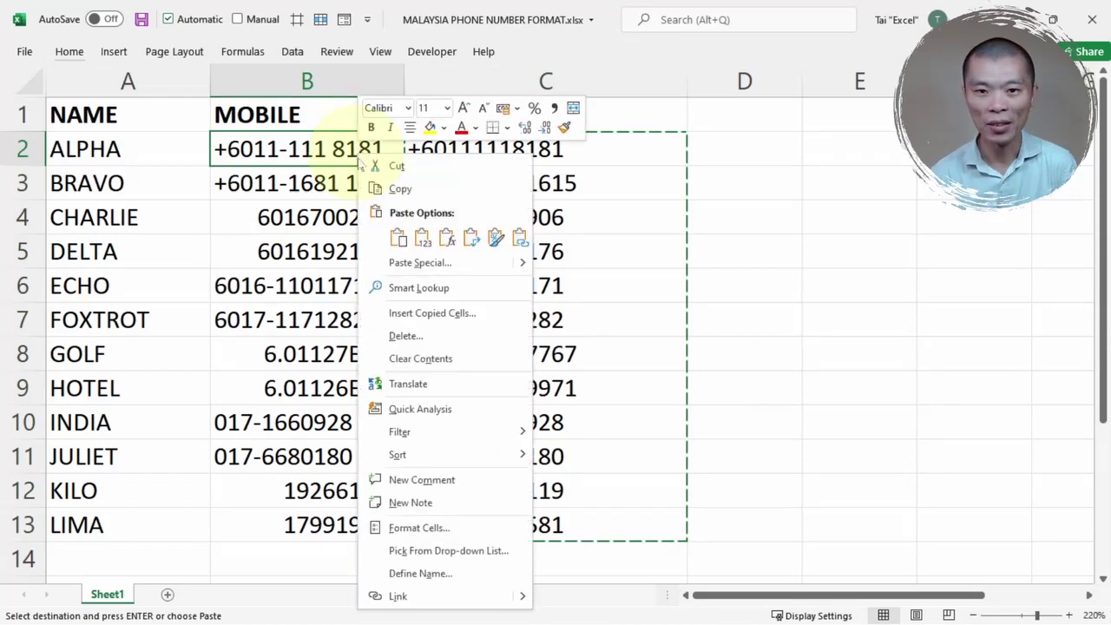
pyautogui.click(422, 237)
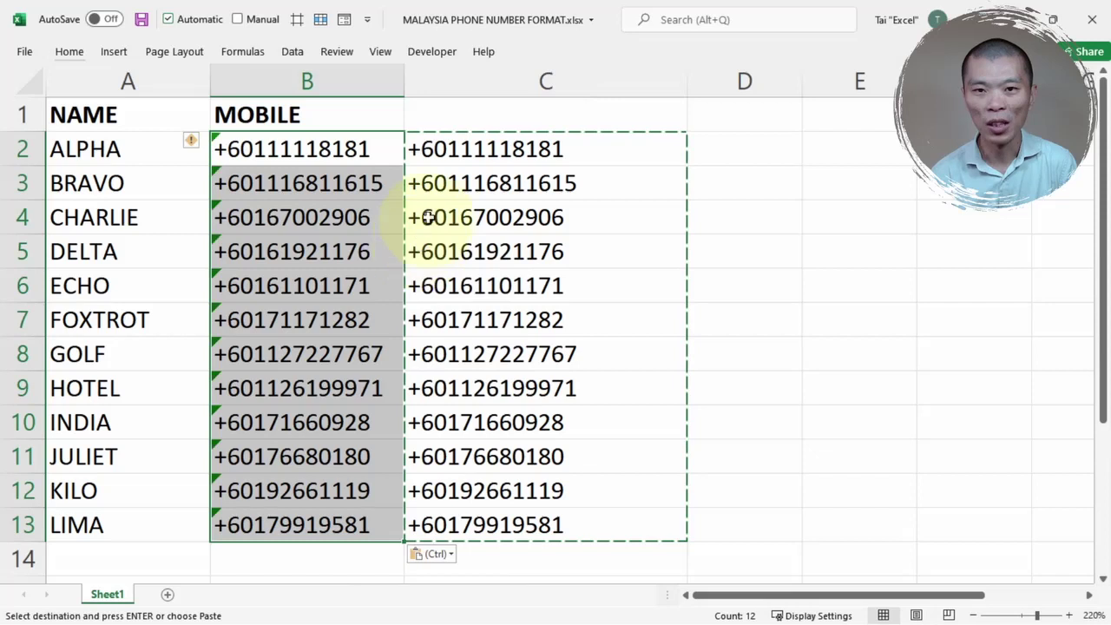
pyautogui.click(506, 80)
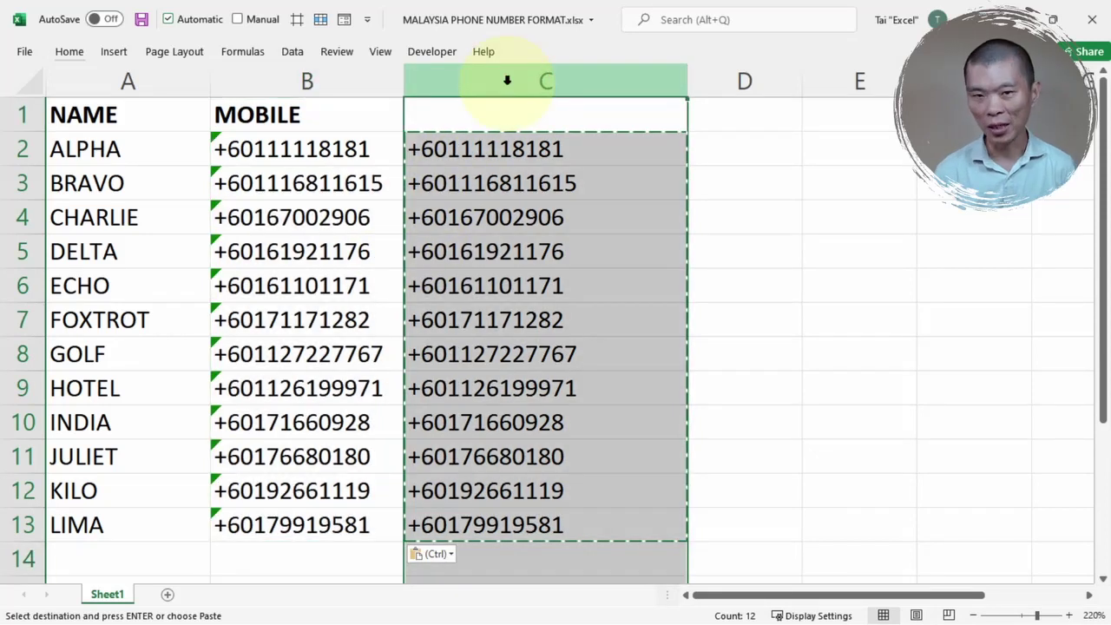
pyautogui.hotkey('ctrl', '-')
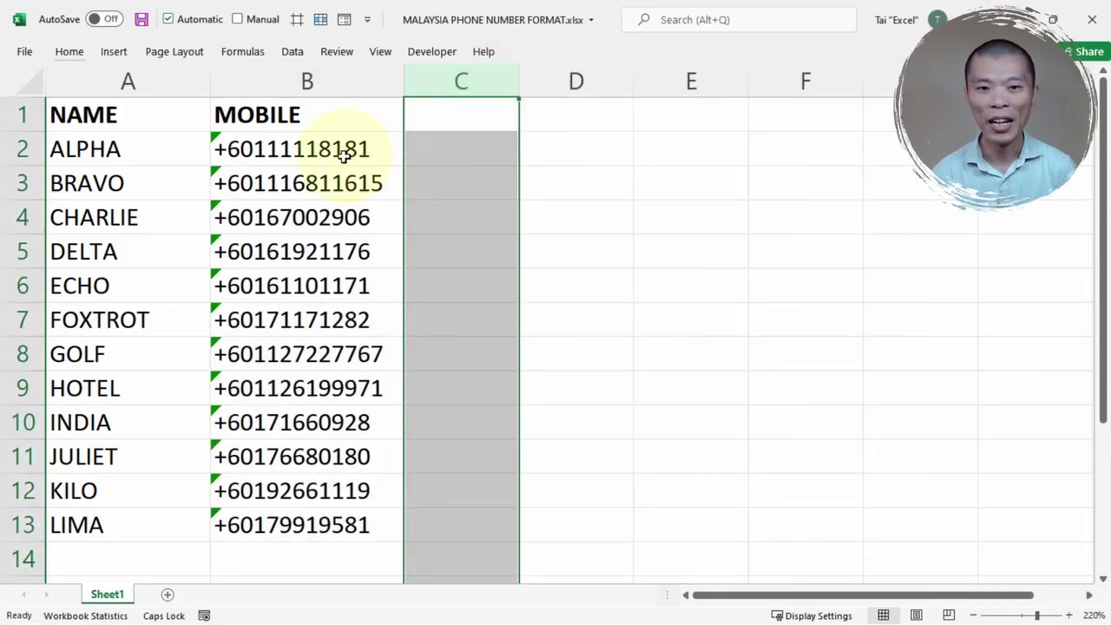
pyautogui.click(340, 149)
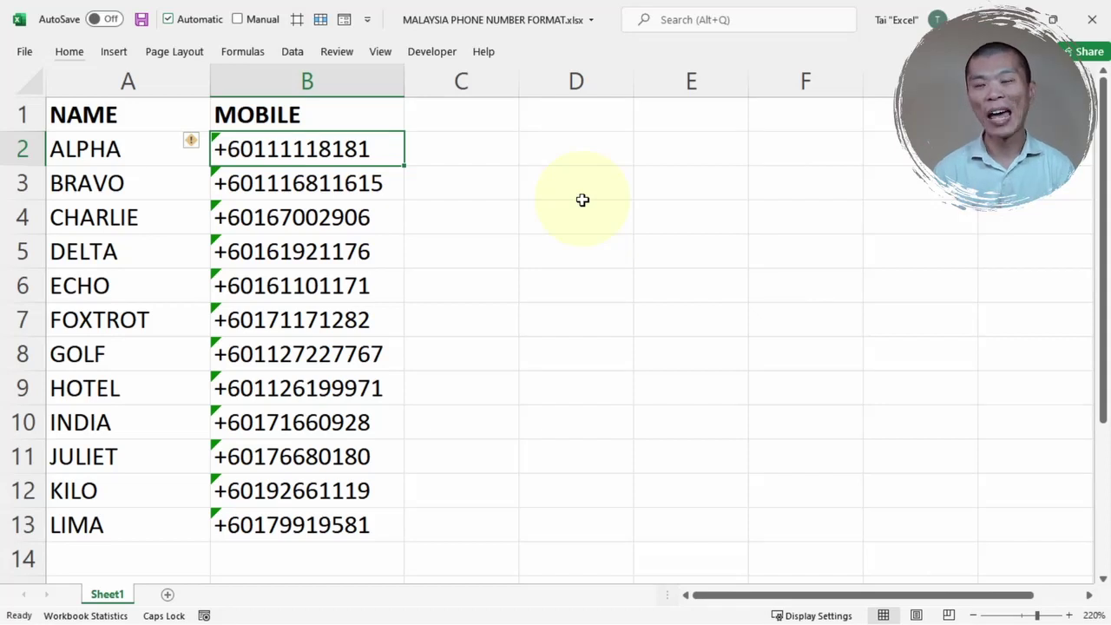